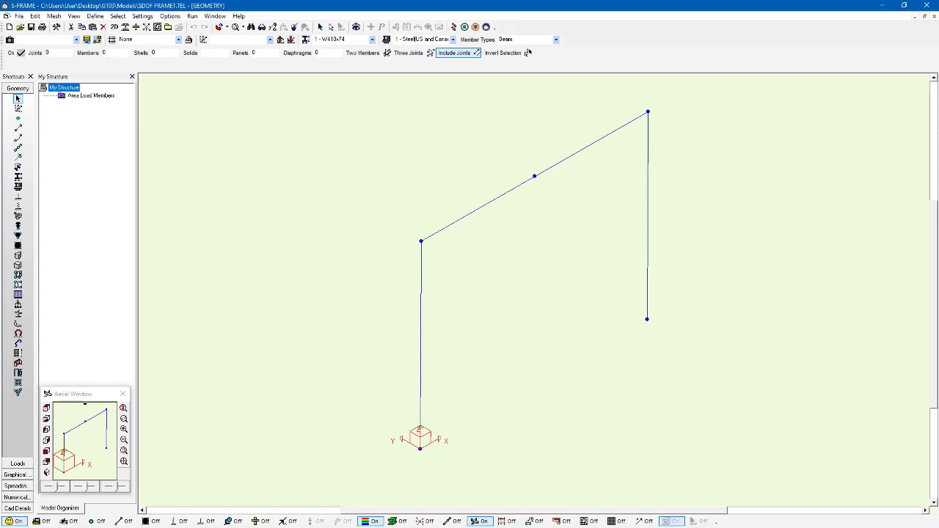
Turn on the display of the joint supports and the member end conditions on the frame.
{"action": "left_click", "coordinate": [205, 521]}
{"action": "left_click", "coordinate": [261, 520]}
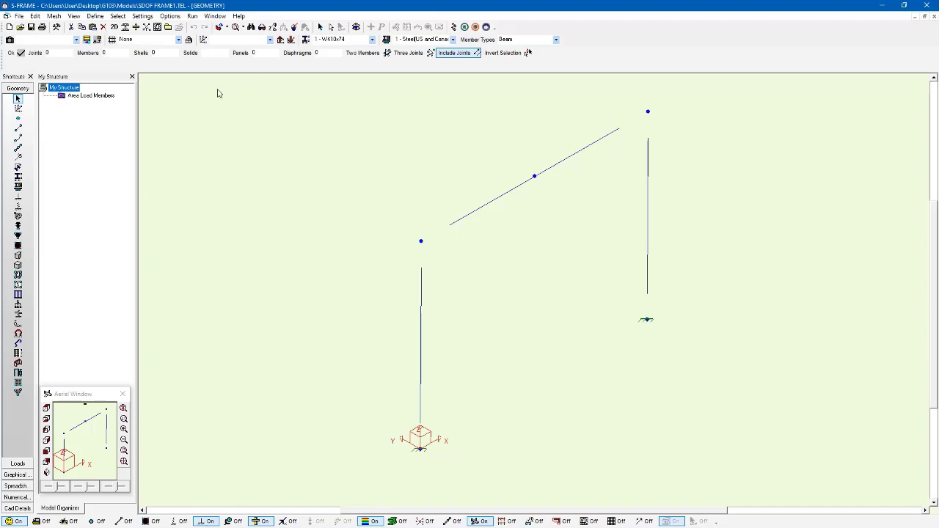
Inspect the properties of the Steel (US and Canada) and Zero D Steel (US & CAN) materials, and exit the material database.
{"action": "left_click", "coordinate": [18, 187]}
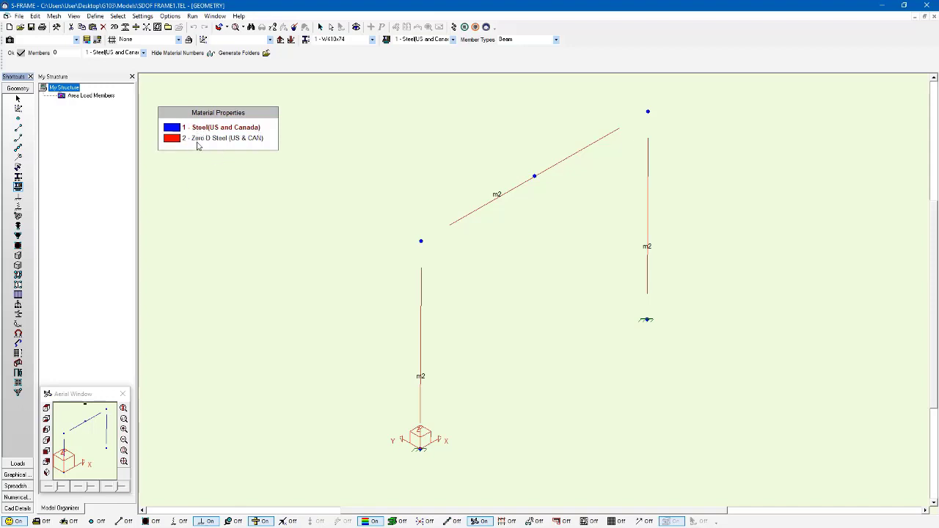
{"action": "left_click", "coordinate": [18, 186]}
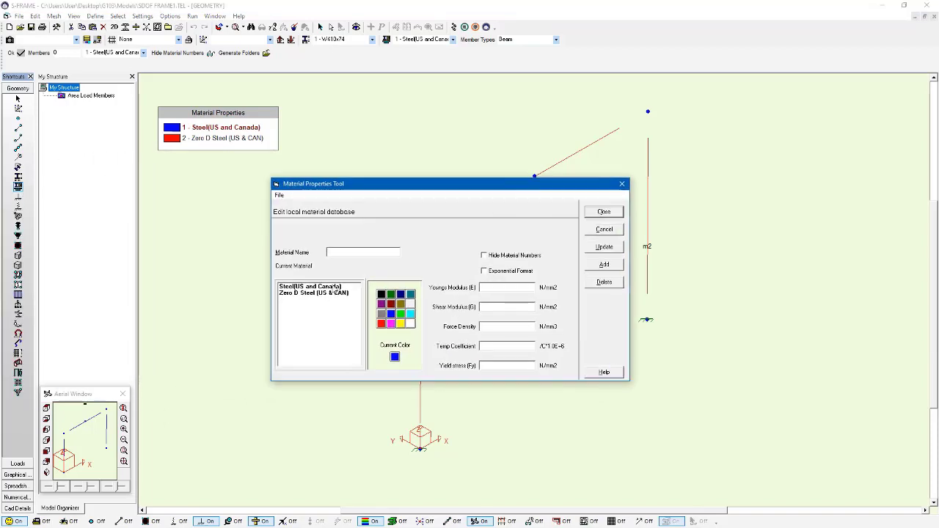
{"action": "left_click", "coordinate": [334, 287]}
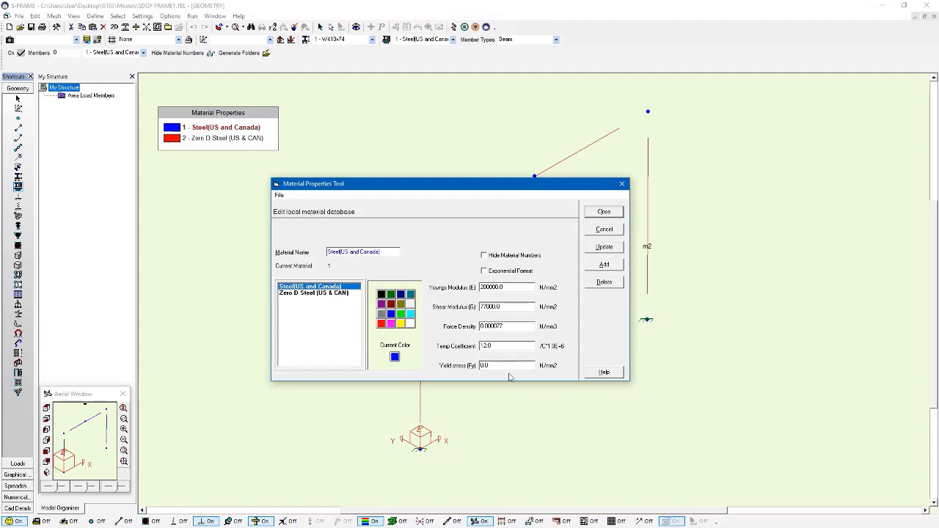
{"action": "left_click", "coordinate": [297, 294]}
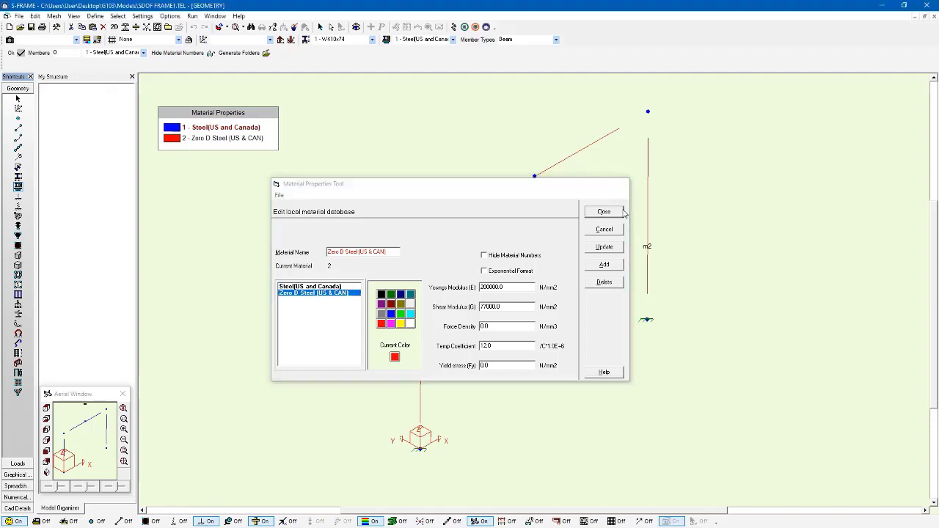
{"action": "left_click", "coordinate": [621, 212]}
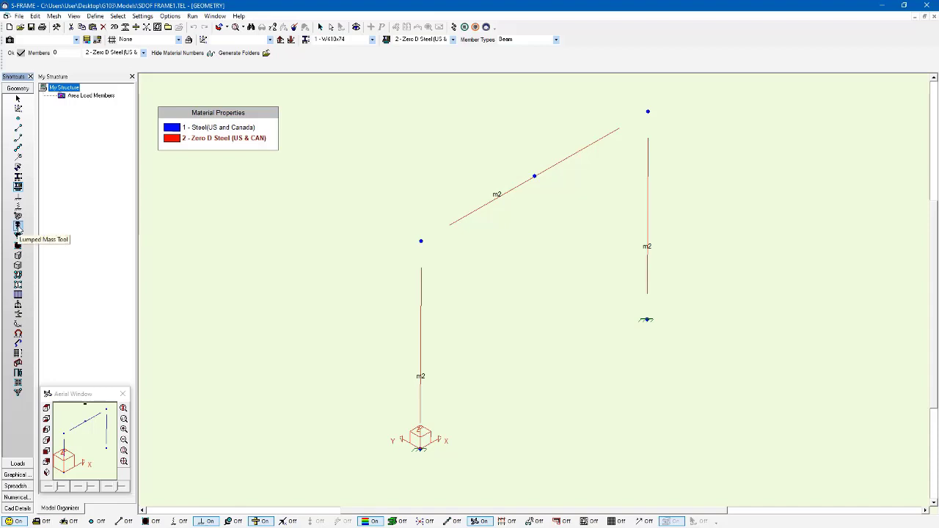
Examine the X-Force lumped mass assigned to the joint at the middle of the beam with the Lumped Mass tool.
{"action": "left_click", "coordinate": [18, 228]}
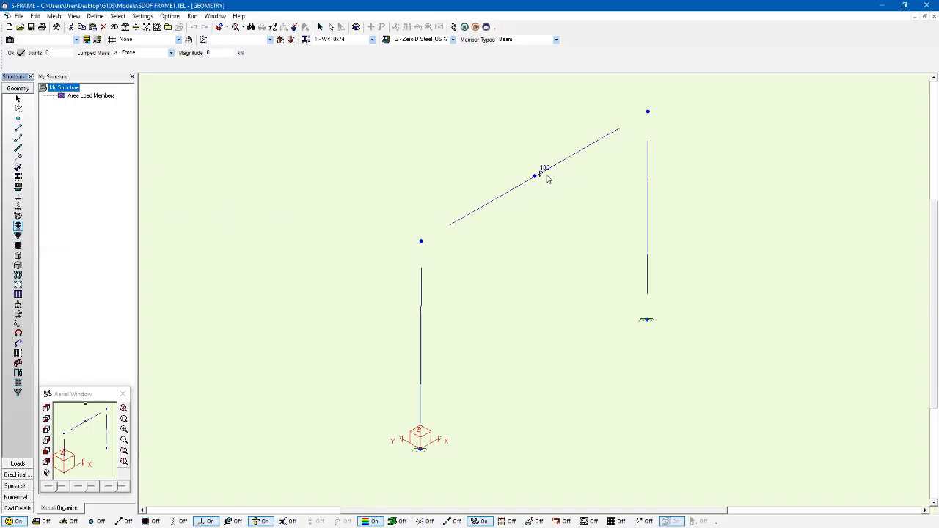
{"action": "left_click", "coordinate": [172, 56]}
{"action": "left_click", "coordinate": [172, 55]}
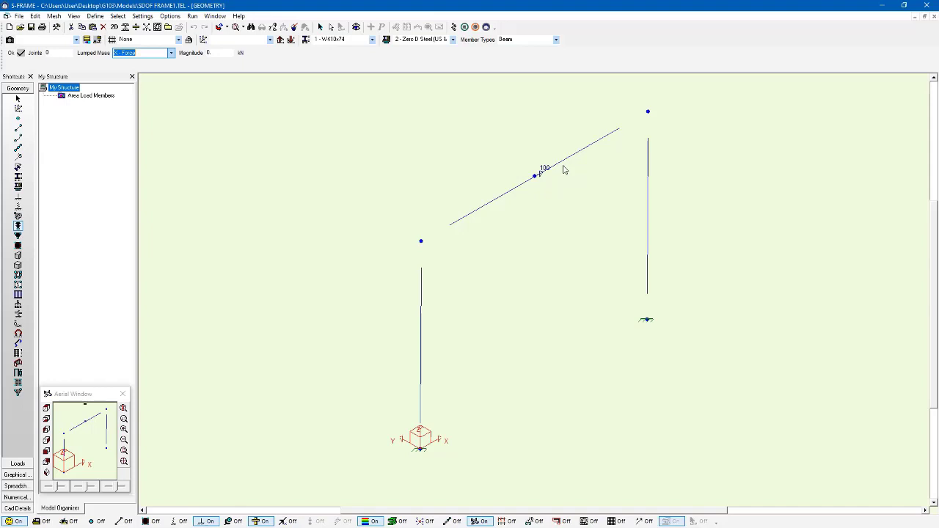
Try to run an Unstressed Vibration analysis for one eigenvalue with the Subspace Iteration extraction method, and exit the solver.
{"action": "left_click", "coordinate": [453, 27]}
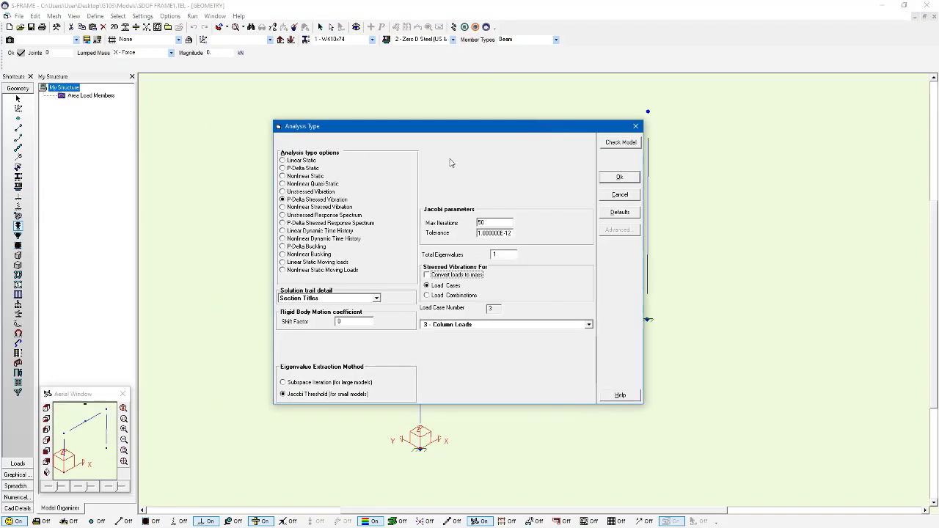
{"action": "left_click", "coordinate": [303, 192]}
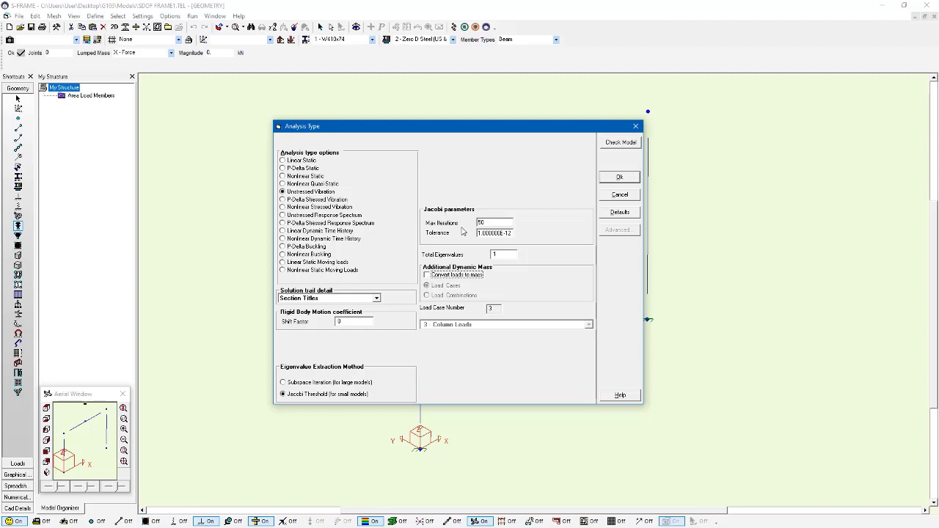
{"action": "left_click", "coordinate": [308, 383]}
{"action": "left_click", "coordinate": [620, 179]}
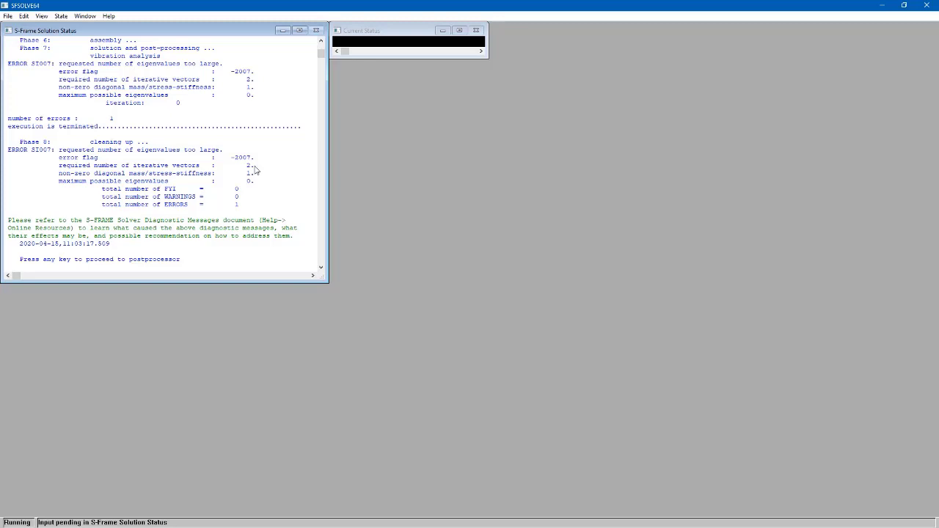
{"action": "key", "text": "Return"}
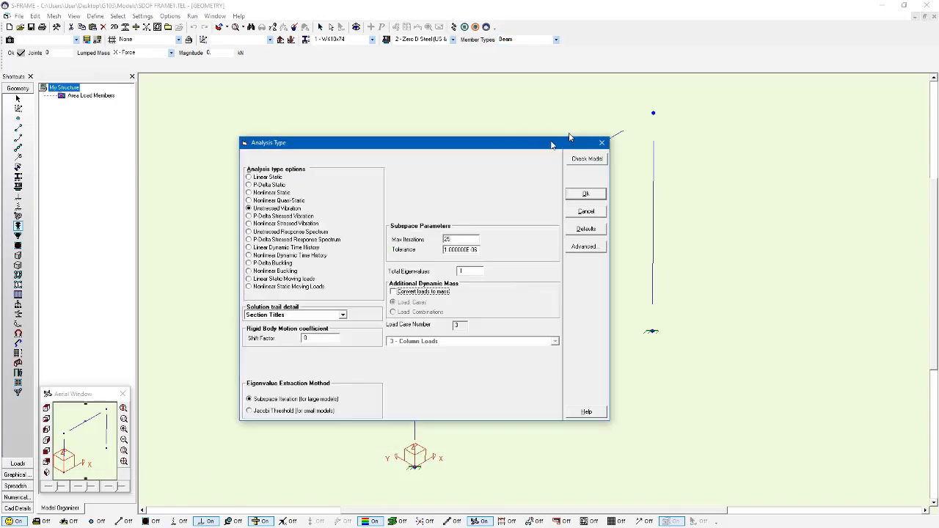
Change the eigenvalue extraction method to Jacobi Threshold and rerun the Unstressed Vibration analysis.
{"action": "left_click_drag", "start_coordinate": [553, 140], "coordinate": [511, 125]}
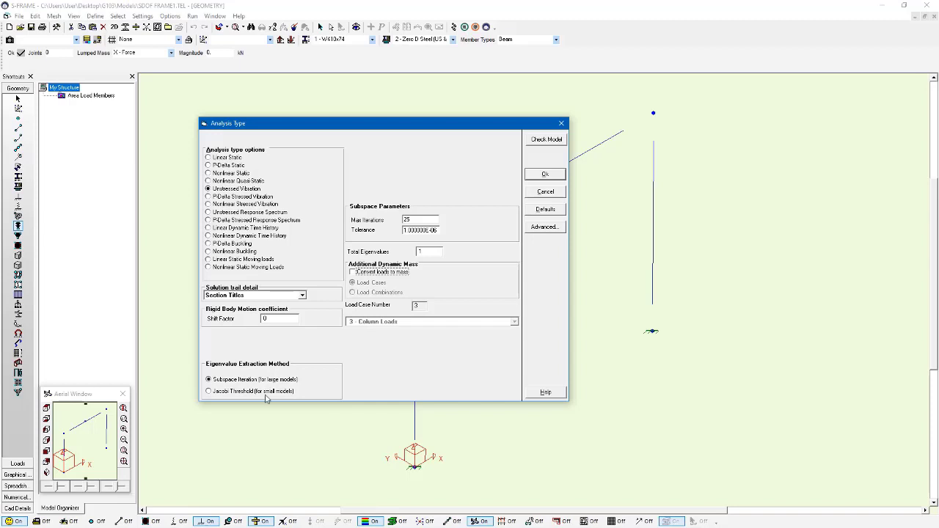
{"action": "left_click", "coordinate": [238, 395]}
{"action": "left_click", "coordinate": [561, 175]}
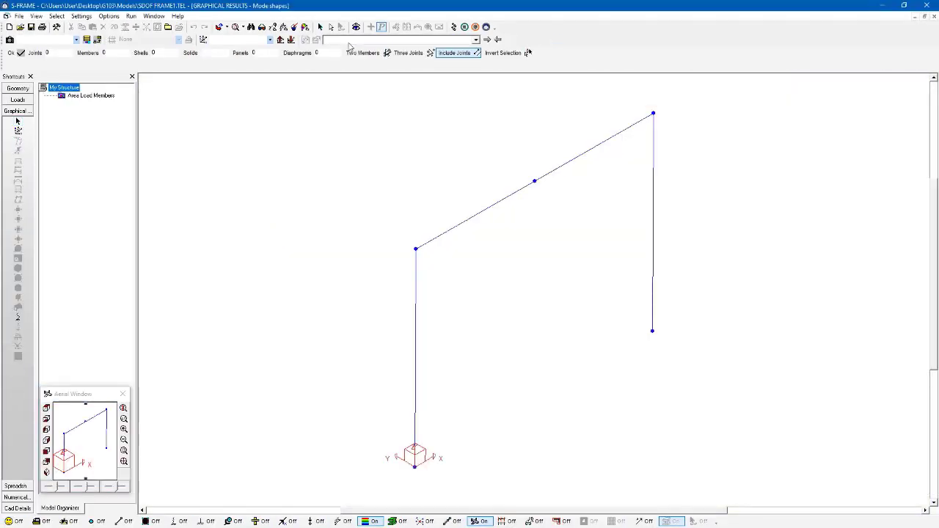
Display Mode Shape 1 of the frame with its modal results and animate it.
{"action": "left_click", "coordinate": [349, 41]}
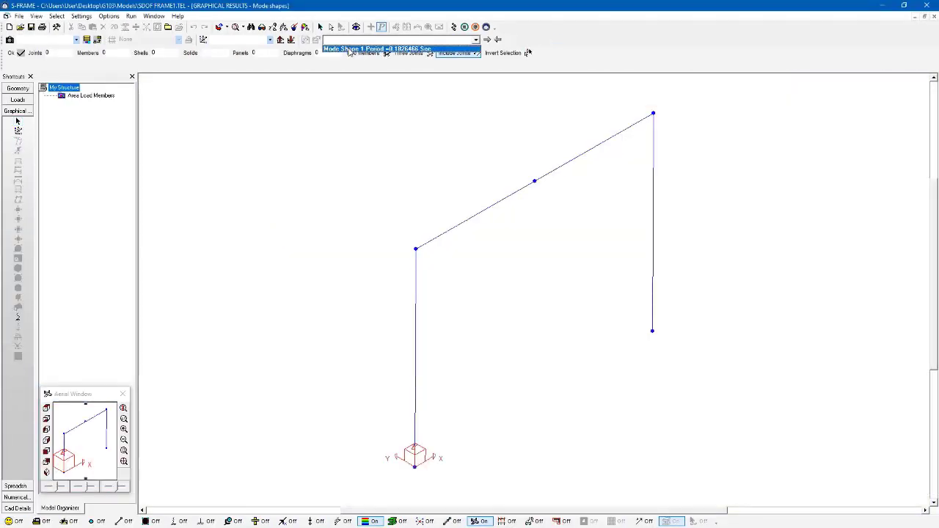
{"action": "left_click", "coordinate": [352, 49]}
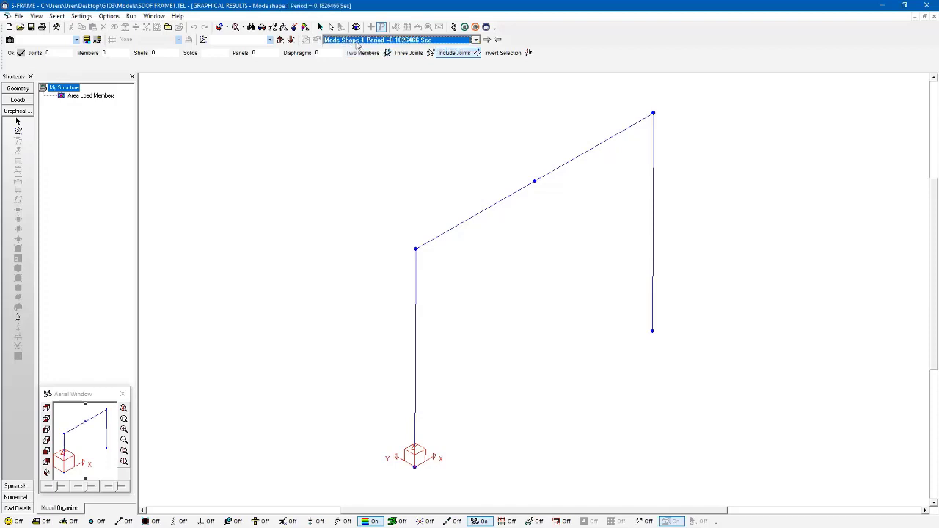
{"action": "left_click", "coordinate": [17, 317]}
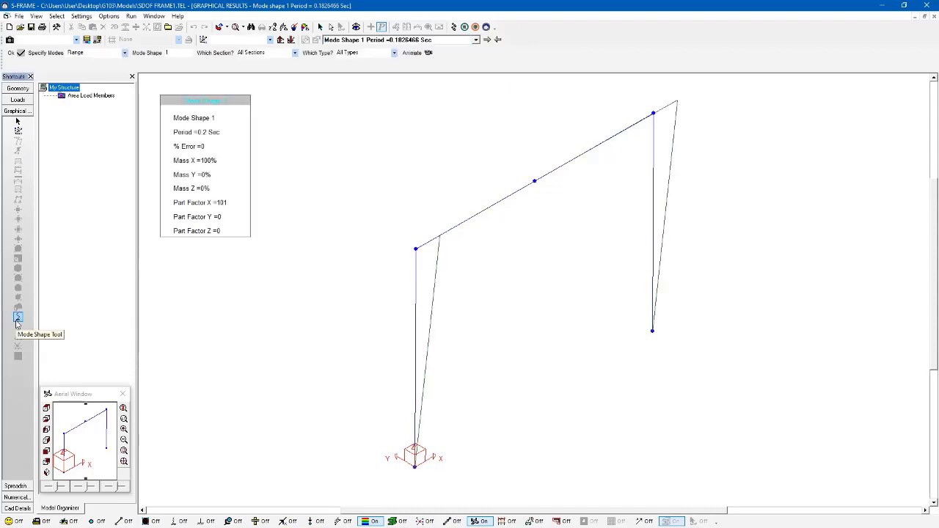
{"action": "left_click", "coordinate": [421, 53]}
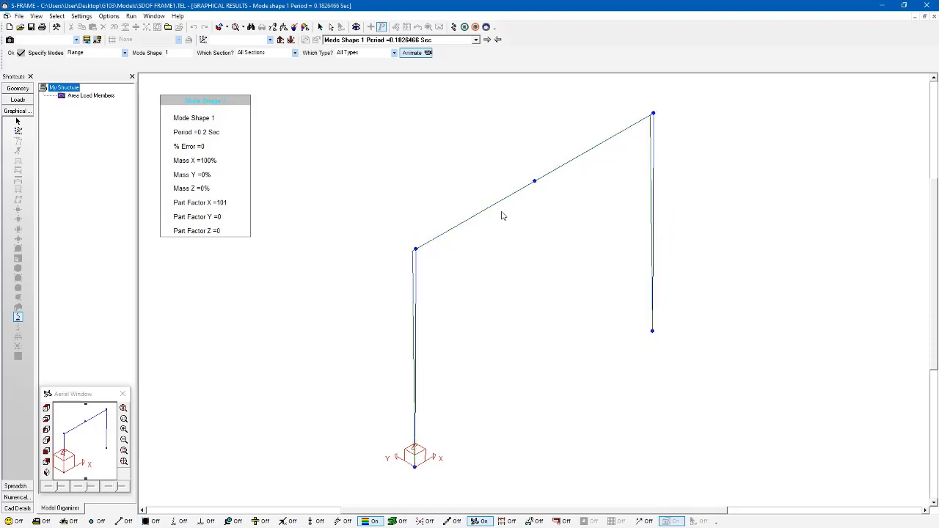
Check the mode's frequency, angular frequency, period and X-direction mass percentage in the Frequency Spreadsheet.
{"action": "left_click", "coordinate": [18, 498]}
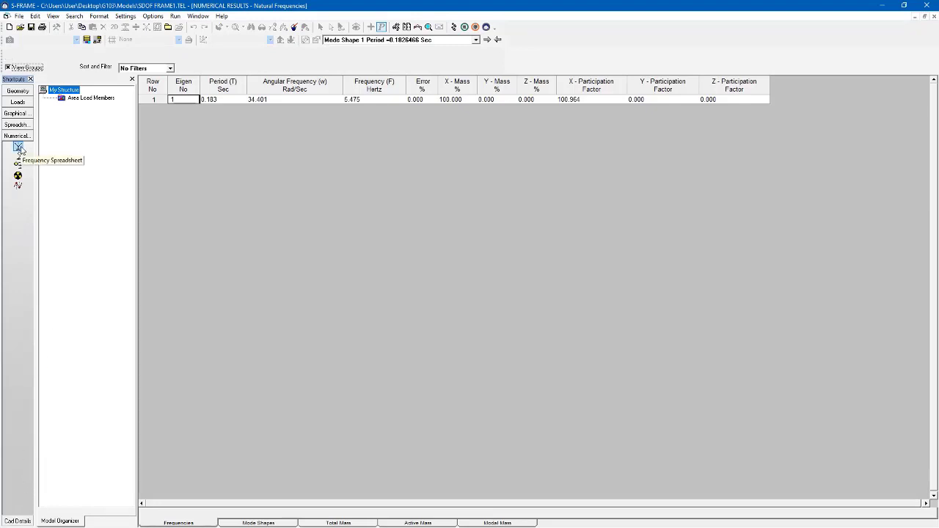
{"action": "left_click", "coordinate": [373, 100]}
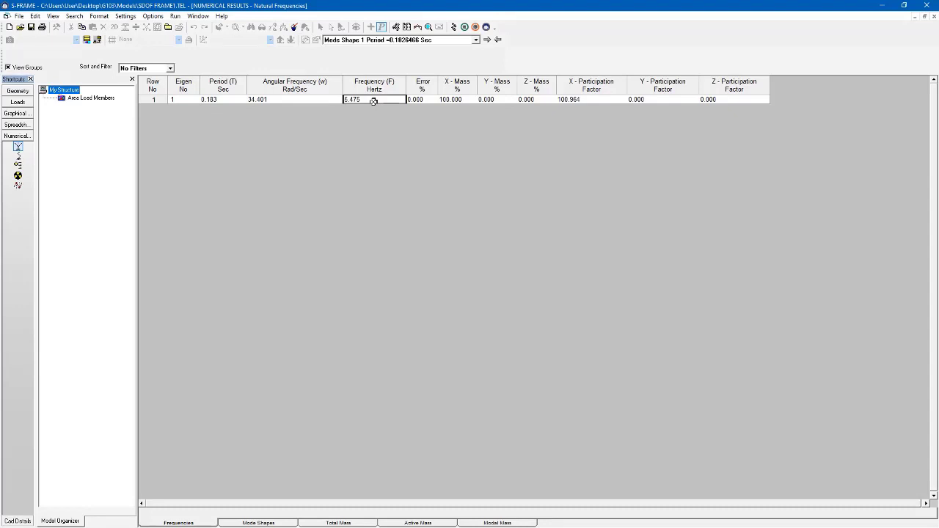
{"action": "left_click", "coordinate": [314, 100]}
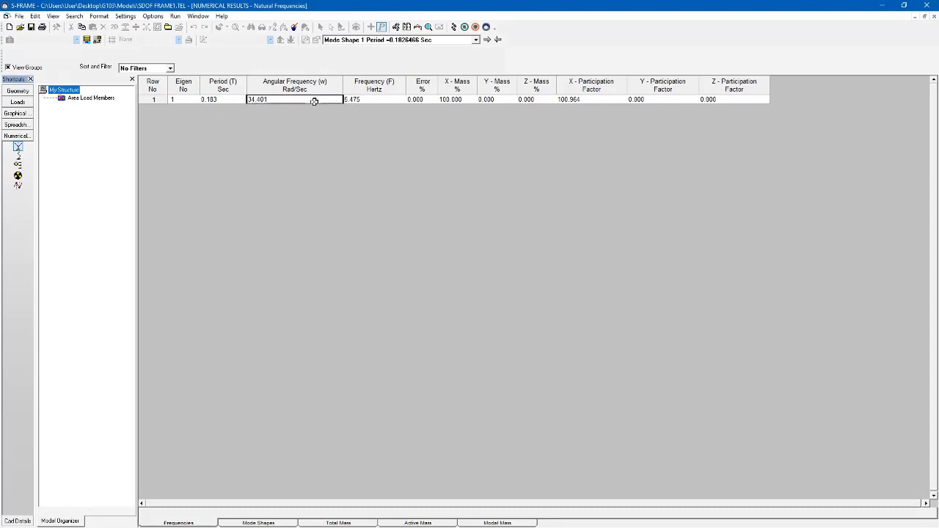
{"action": "left_click", "coordinate": [223, 99]}
{"action": "left_click", "coordinate": [465, 99]}
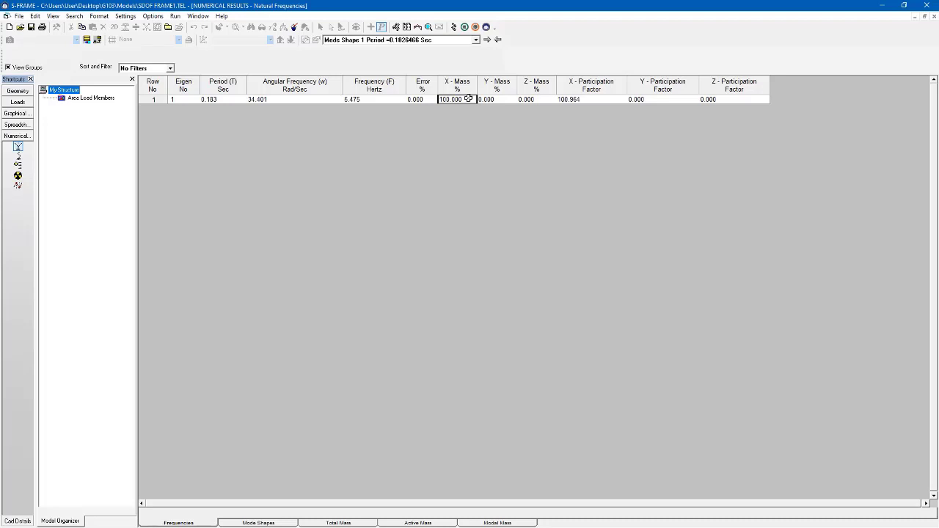
Show load case 2 - 100 kN Load on the frame with the joint load display turned on.
{"action": "left_click", "coordinate": [30, 104]}
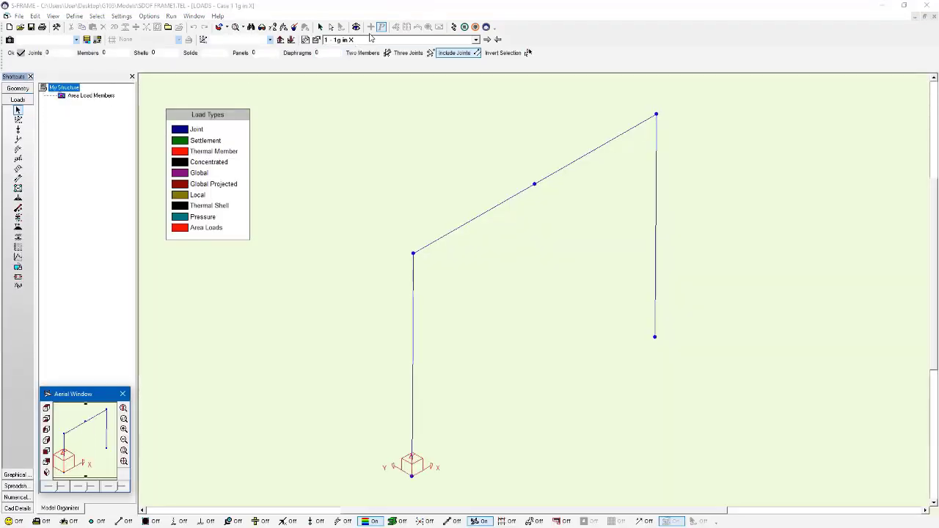
{"action": "left_click", "coordinate": [371, 39]}
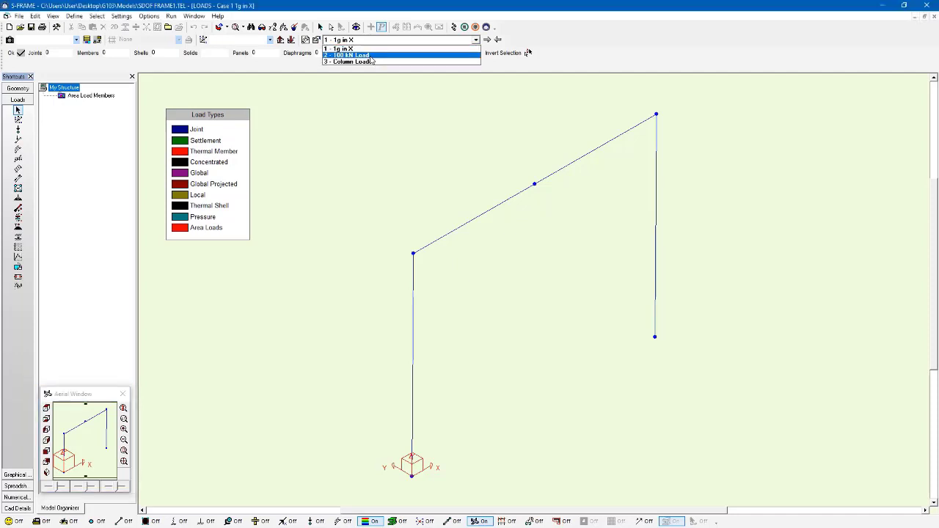
{"action": "left_click", "coordinate": [368, 55]}
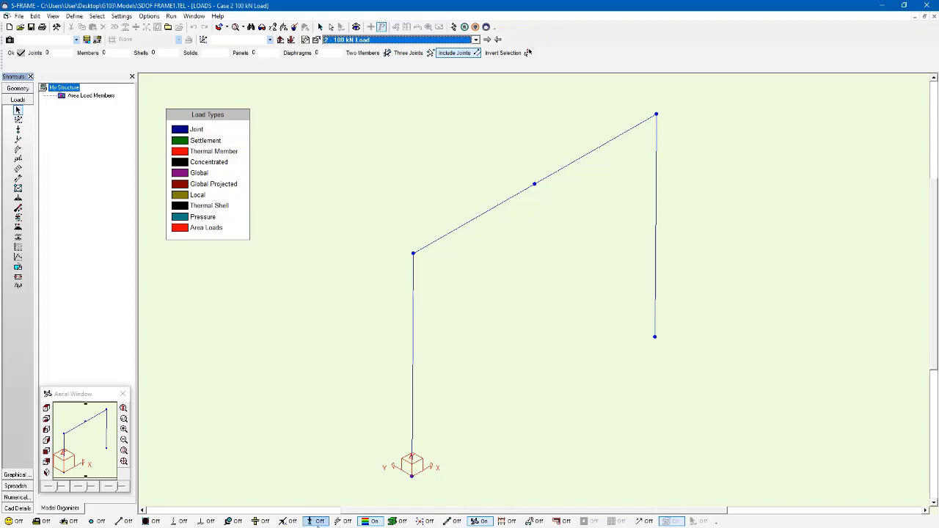
{"action": "left_click", "coordinate": [318, 522]}
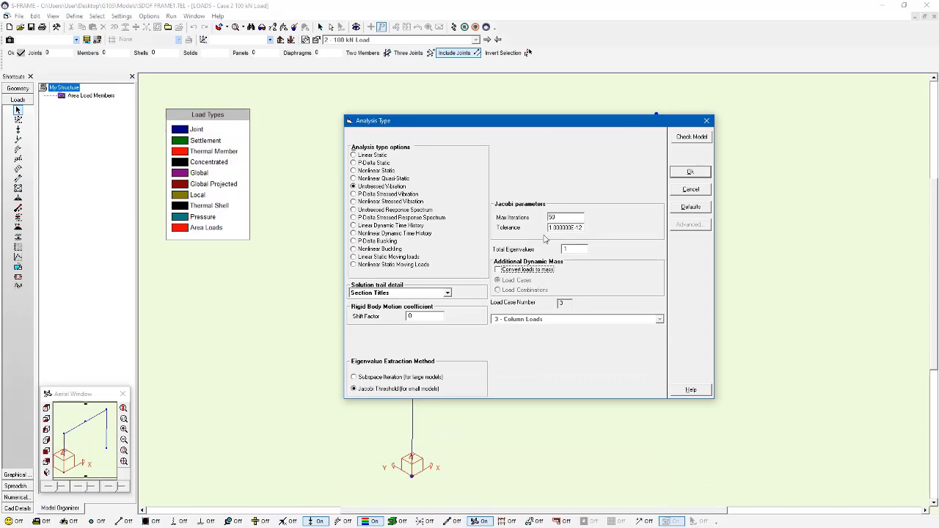
Convert load case 2 - 100 kN Load to additional dynamic mass and run the Unstressed Vibration analysis with it.
{"action": "left_click", "coordinate": [504, 271]}
{"action": "left_click", "coordinate": [532, 320]}
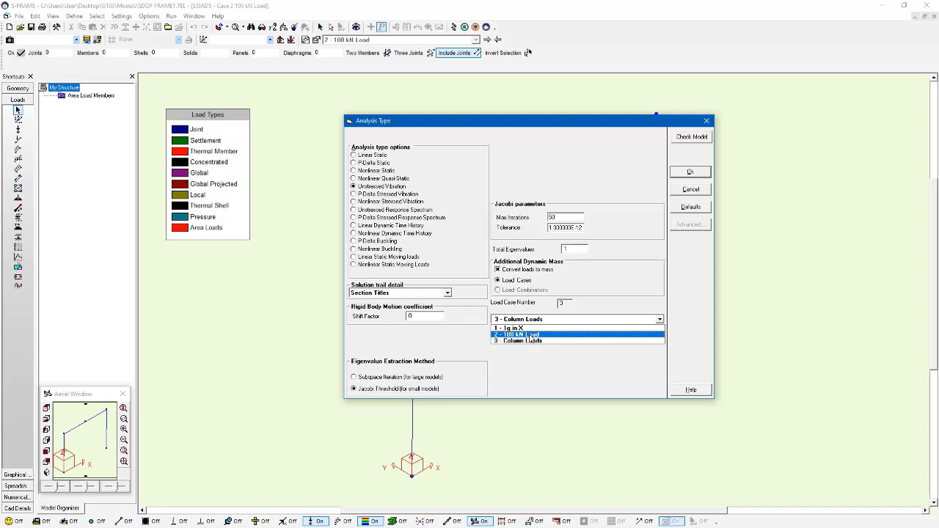
{"action": "left_click", "coordinate": [532, 335]}
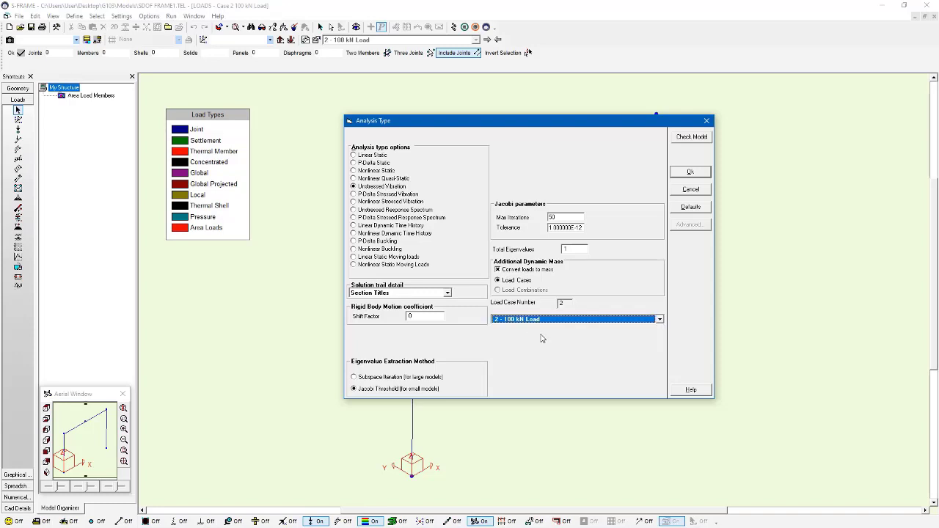
{"action": "left_click", "coordinate": [693, 172]}
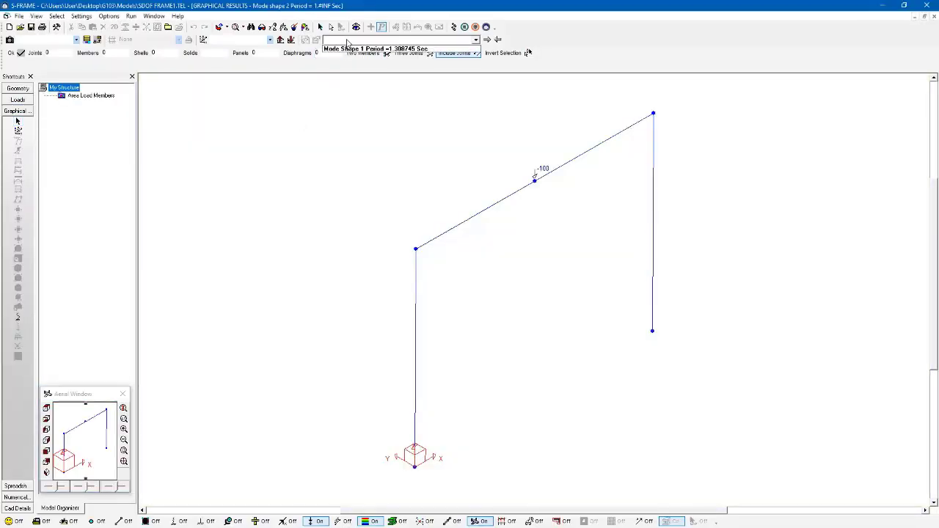
Display and animate Mode Shape 1 from the analysis that includes the converted load mass.
{"action": "left_click", "coordinate": [346, 41]}
{"action": "left_click", "coordinate": [352, 48]}
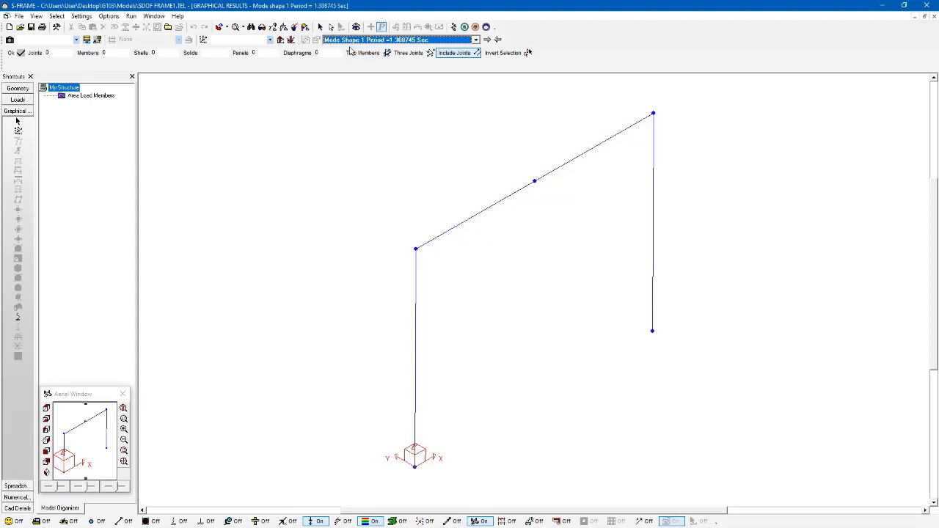
{"action": "left_click", "coordinate": [18, 318]}
{"action": "left_click", "coordinate": [431, 55]}
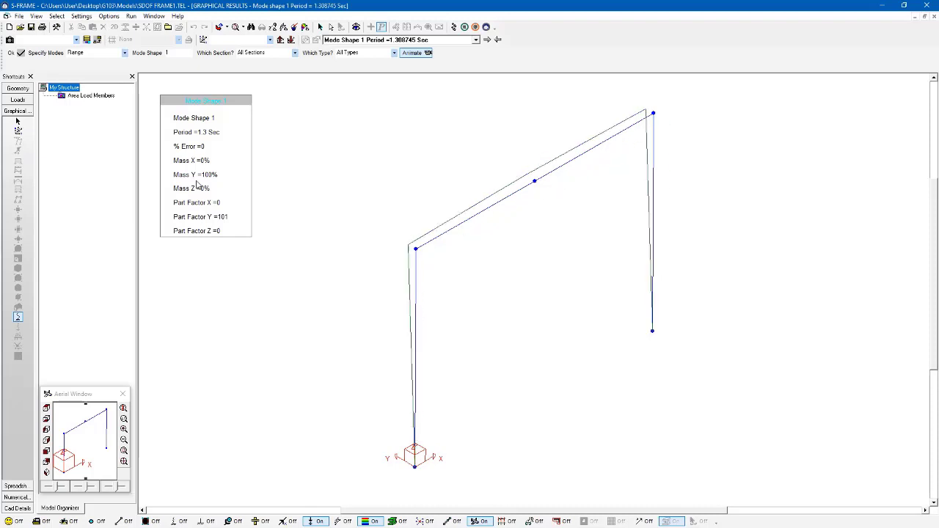
Review the natural frequencies table and check the X and Y translational masses of joint 5 in the total mass table.
{"action": "left_click", "coordinate": [26, 498]}
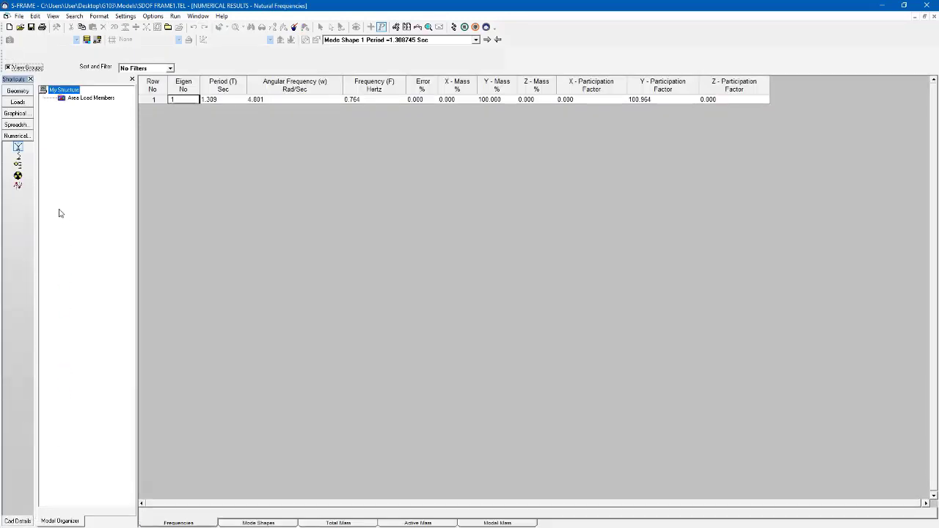
{"action": "left_click", "coordinate": [22, 168]}
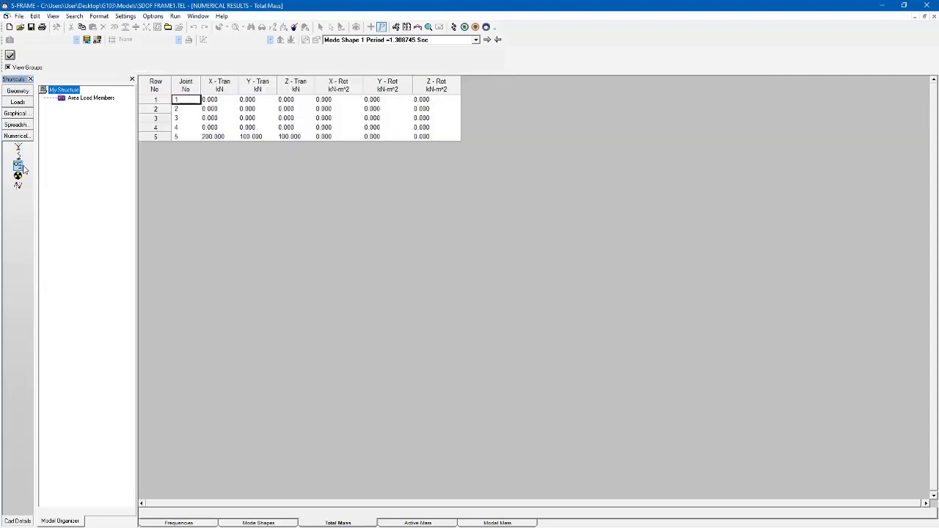
{"action": "left_click", "coordinate": [195, 138]}
{"action": "left_click", "coordinate": [214, 138]}
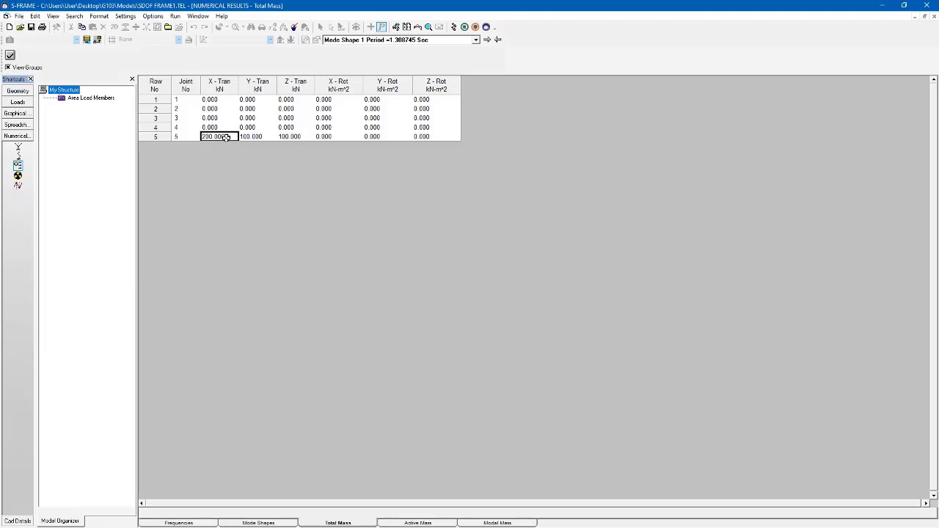
{"action": "left_click", "coordinate": [253, 137]}
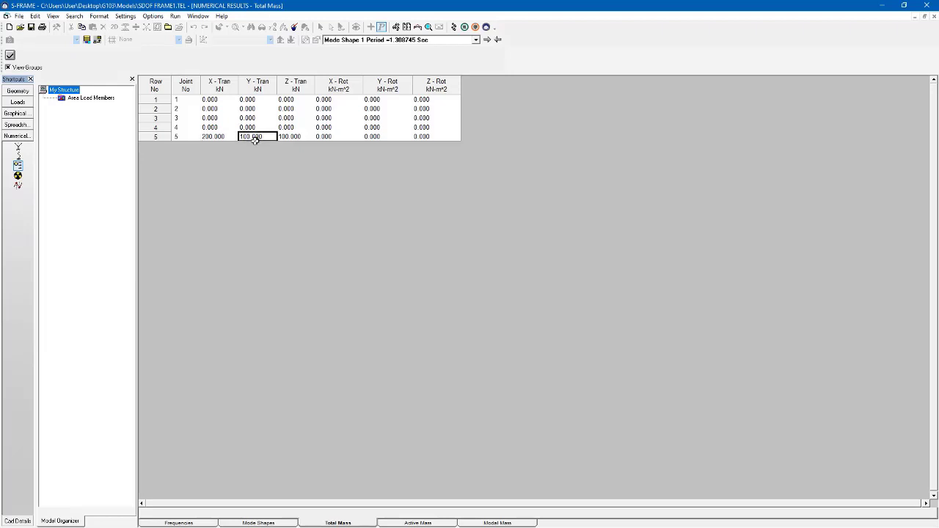
Check joint 5's X, Y and Z translational masses in the total mass table and open the active mass table.
{"action": "left_click", "coordinate": [310, 137]}
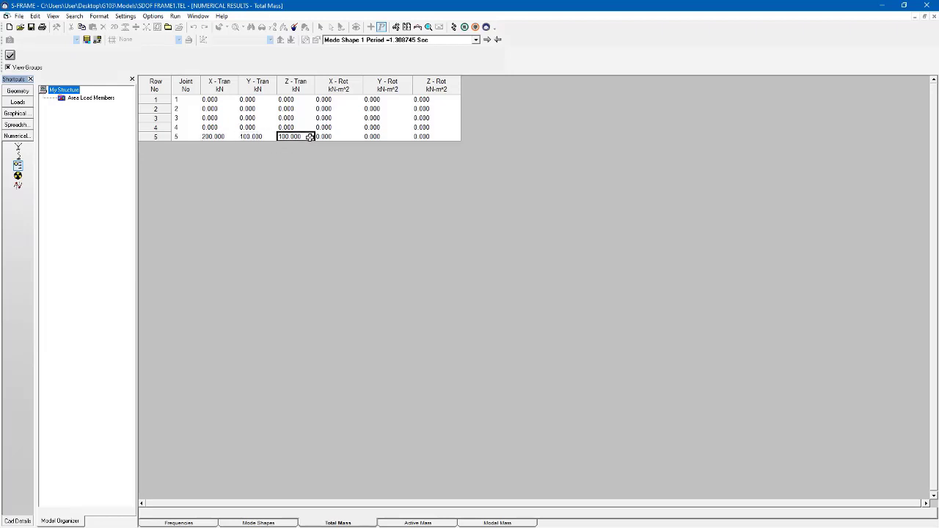
{"action": "left_click", "coordinate": [219, 137]}
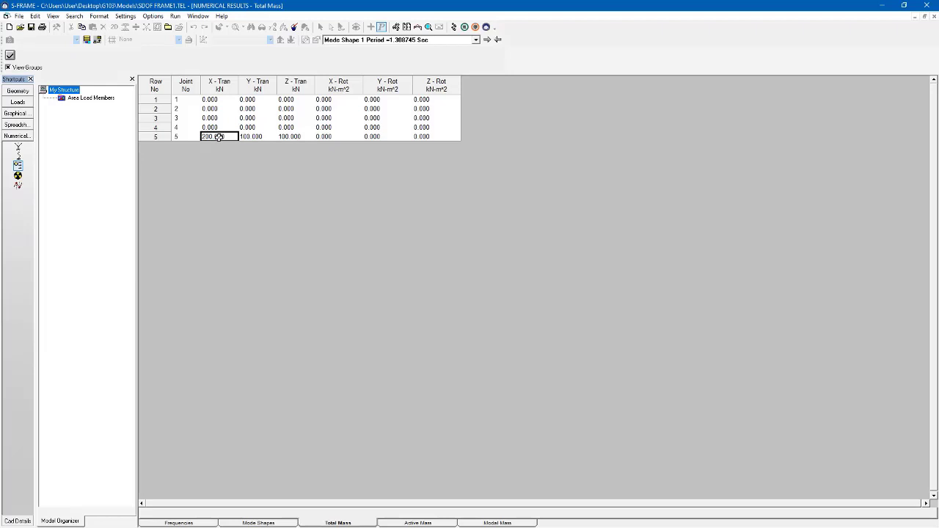
{"action": "left_click", "coordinate": [300, 136]}
{"action": "left_click", "coordinate": [256, 129]}
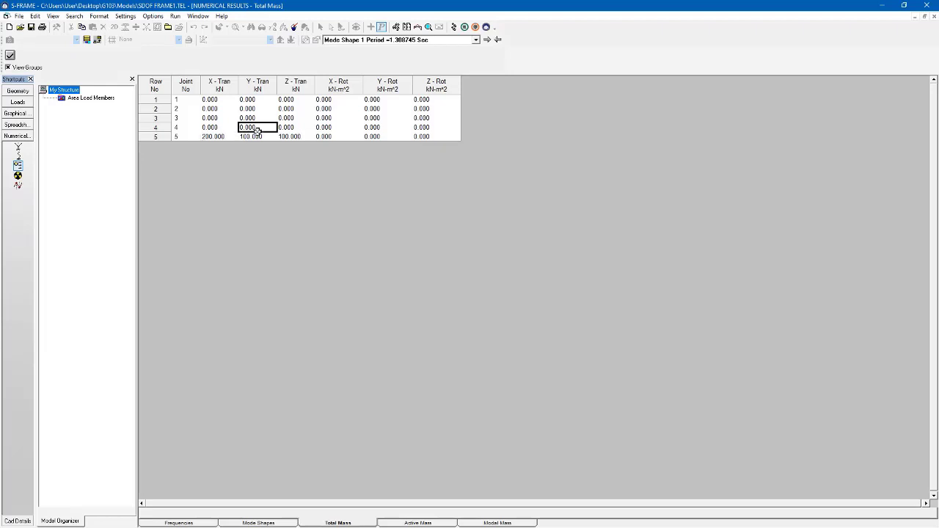
{"action": "left_click", "coordinate": [209, 137]}
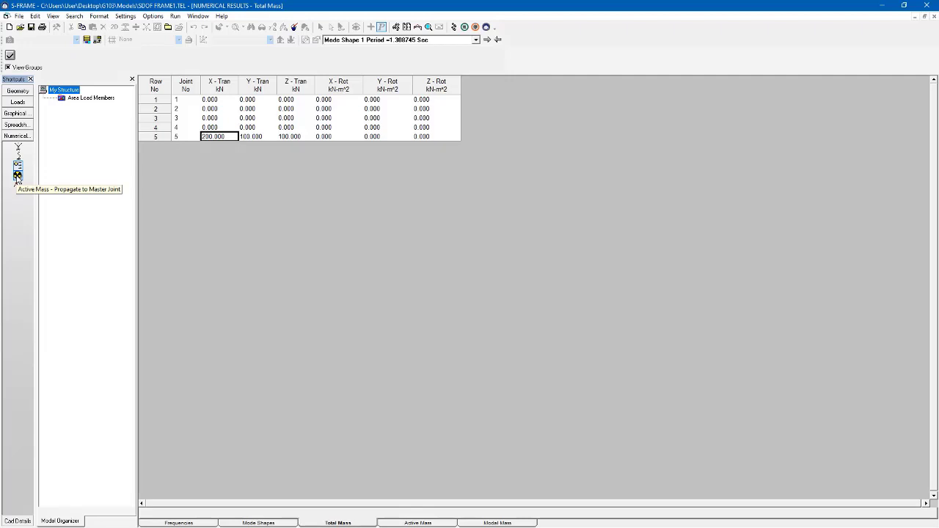
{"action": "left_click", "coordinate": [18, 176]}
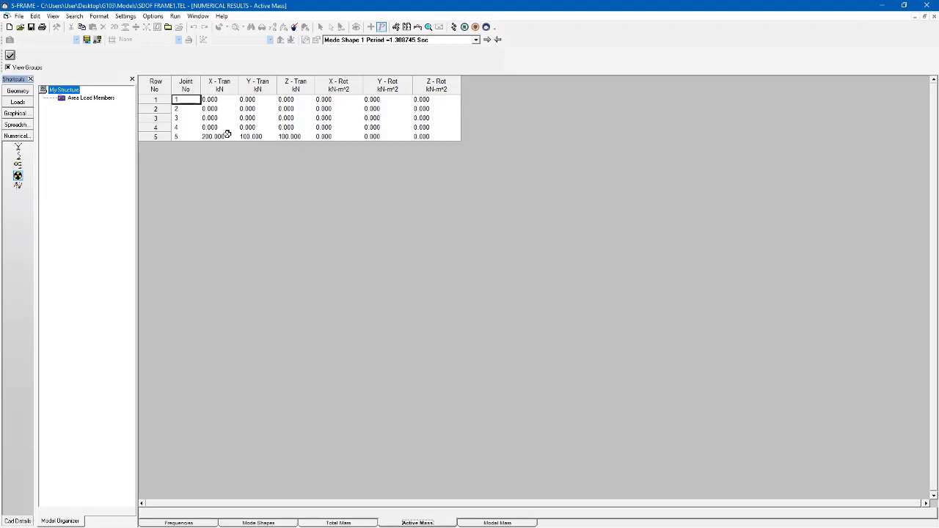
Delete the lumped mass entry at joint 5 from the Lumped Mass spreadsheet.
{"action": "left_click", "coordinate": [30, 125]}
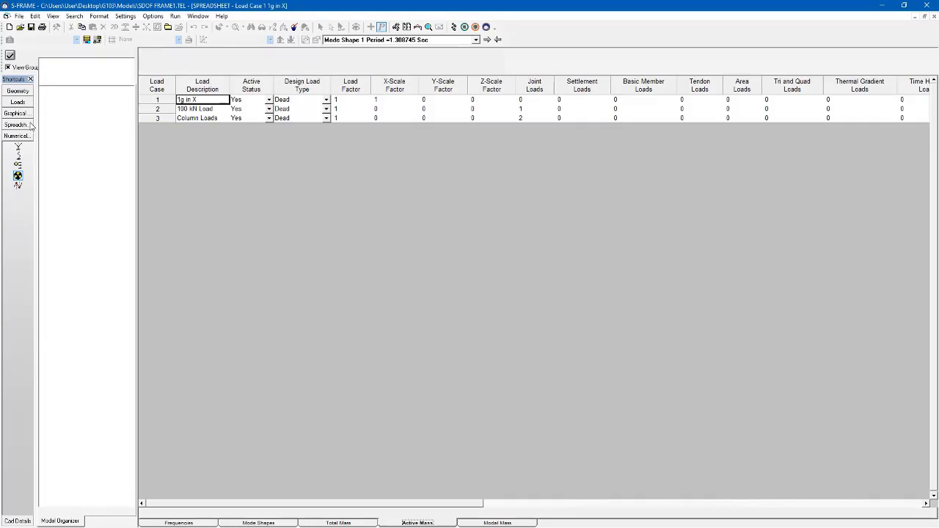
{"action": "left_click", "coordinate": [30, 125]}
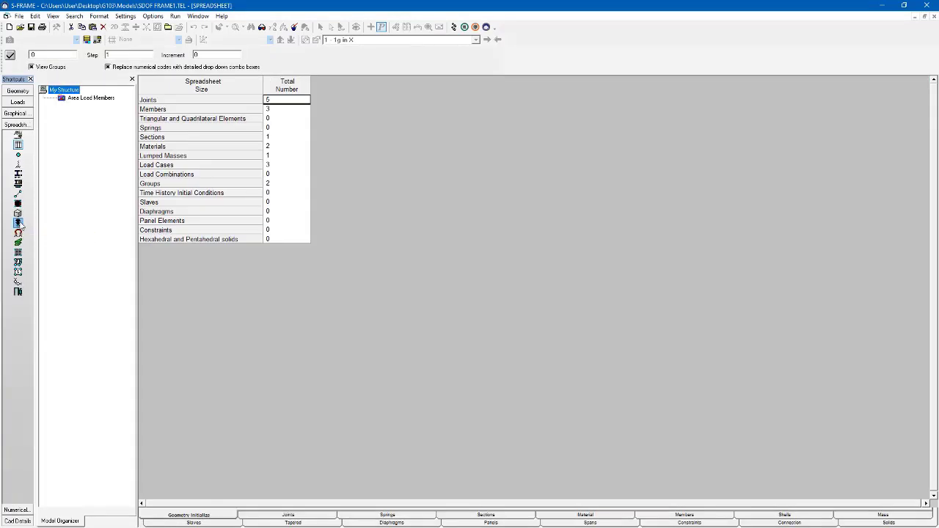
{"action": "left_click", "coordinate": [18, 224]}
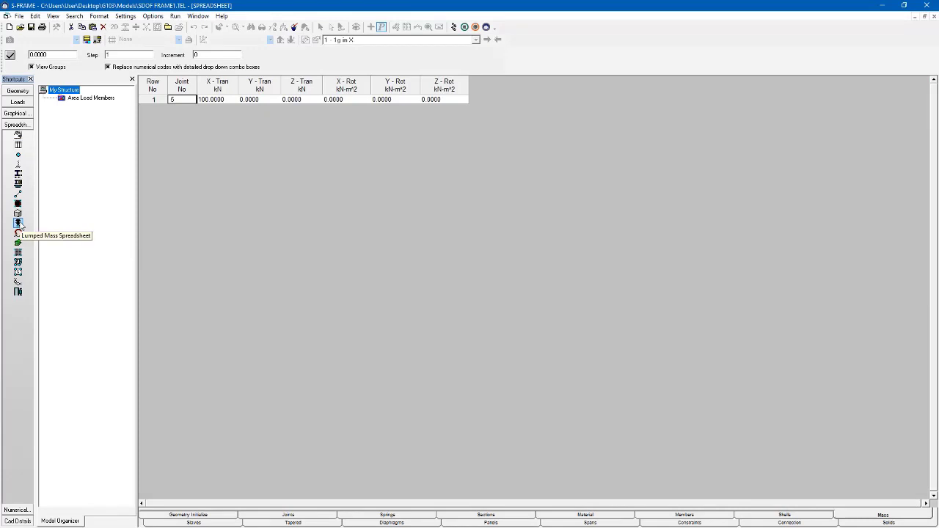
{"action": "left_click", "coordinate": [152, 98]}
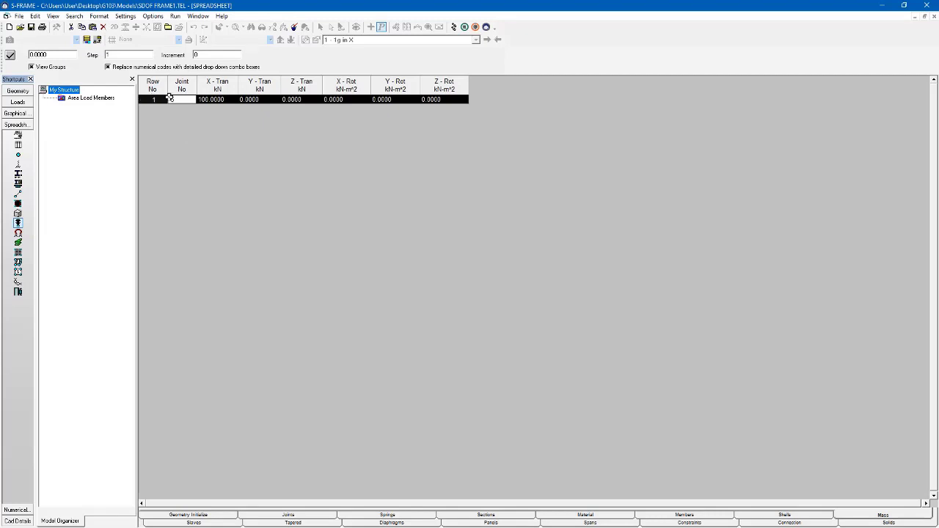
{"action": "left_click", "coordinate": [104, 27]}
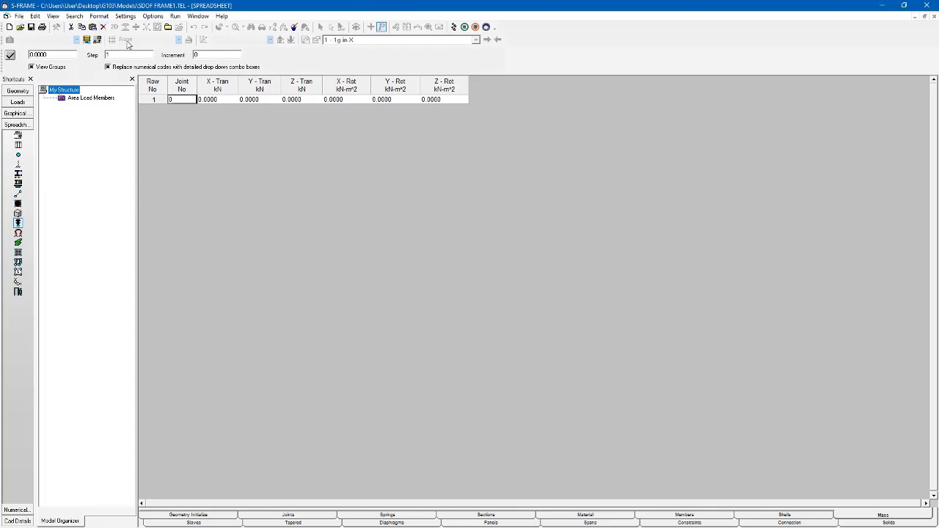
Run the Unstressed Vibration analysis for 3 eigenvalues with load case 2 - 100 kN Load converted to mass.
{"action": "left_click", "coordinate": [451, 27]}
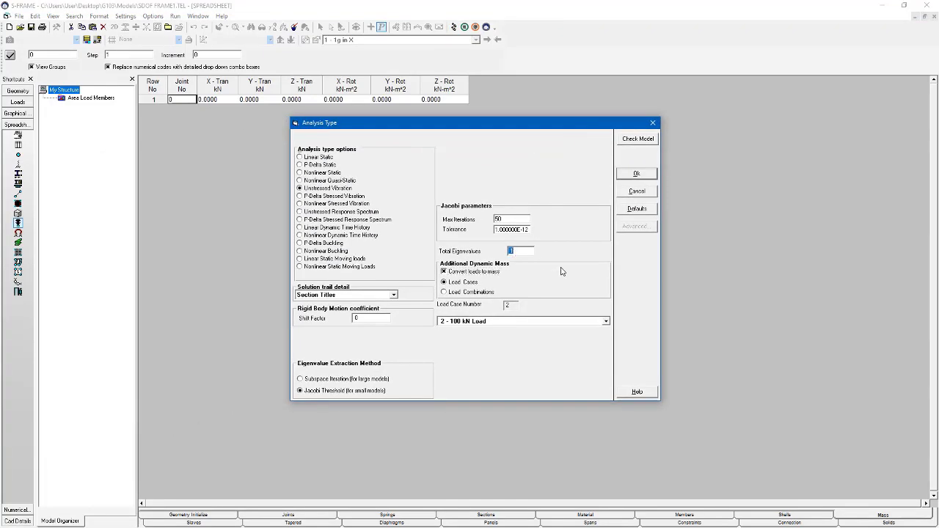
{"action": "type", "text": "3"}
{"action": "left_click", "coordinate": [622, 174]}
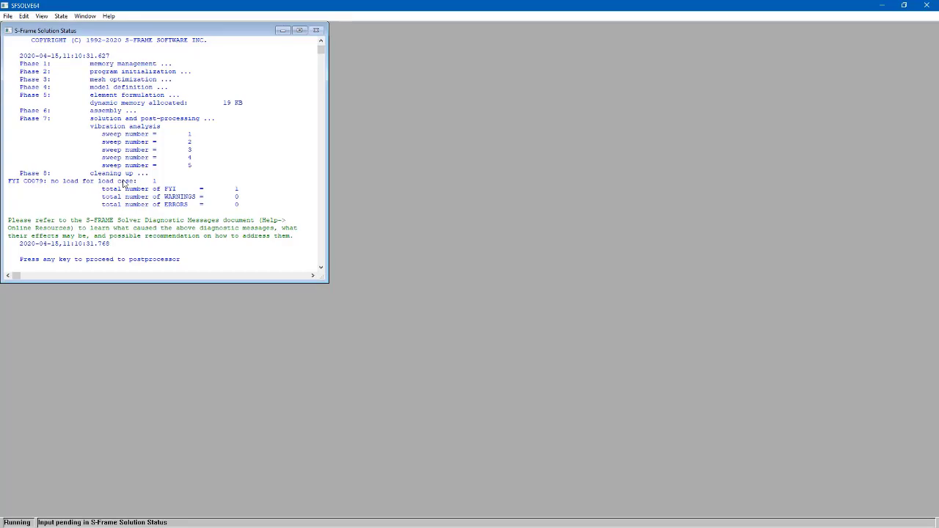
{"action": "key", "text": "Return"}
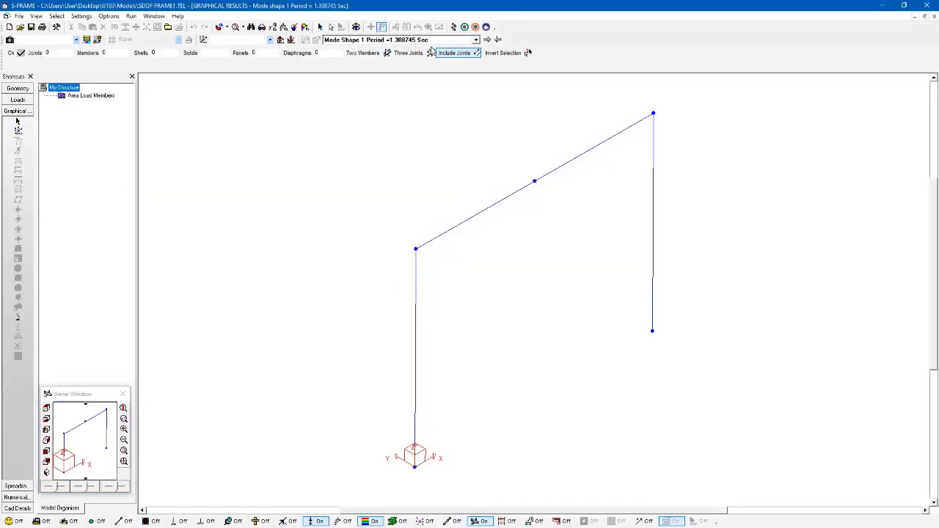
Display and animate Mode Shapes 1, 2 and 3 of the frame without the lumped mass.
{"action": "left_click", "coordinate": [427, 41]}
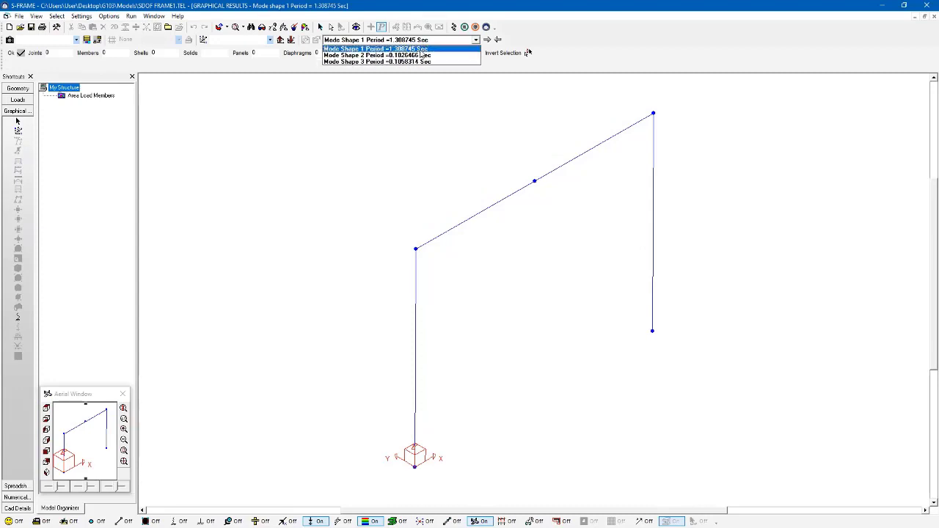
{"action": "left_click", "coordinate": [421, 44]}
{"action": "left_click", "coordinate": [18, 317]}
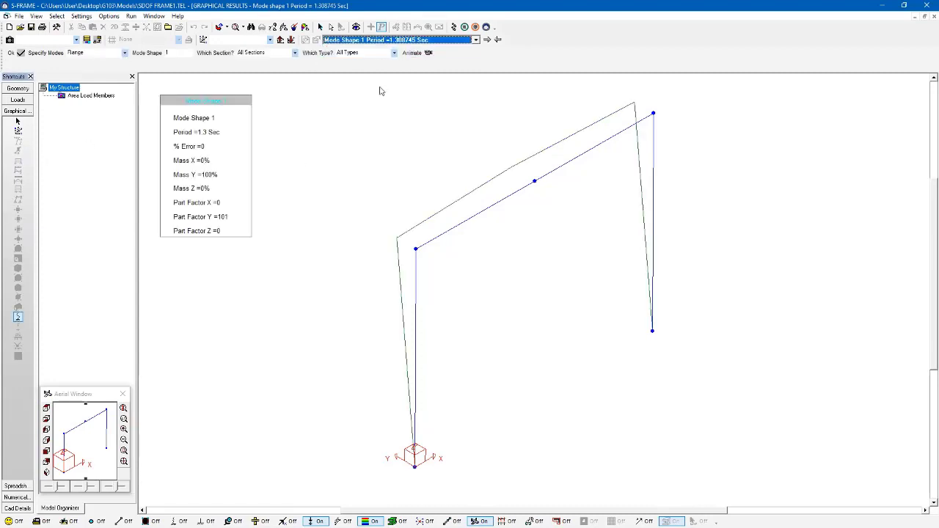
{"action": "left_click", "coordinate": [428, 53]}
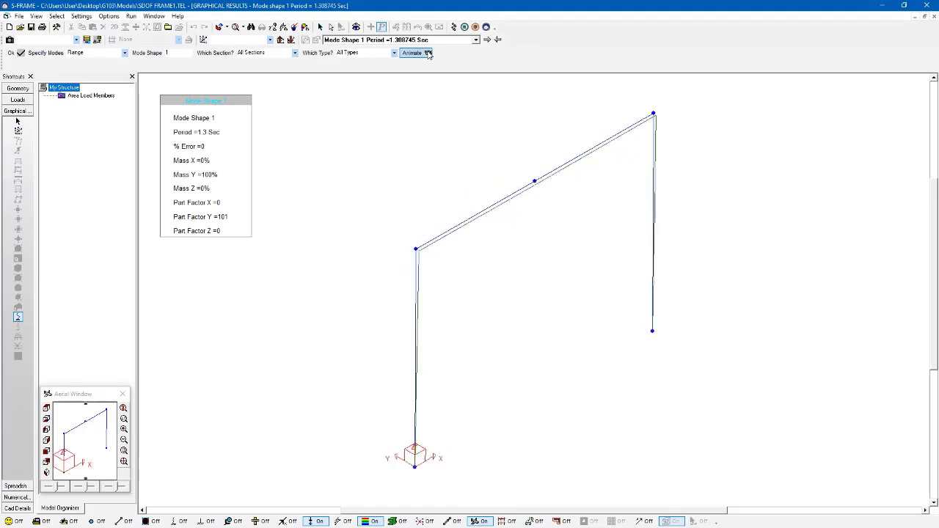
{"action": "left_click", "coordinate": [487, 39]}
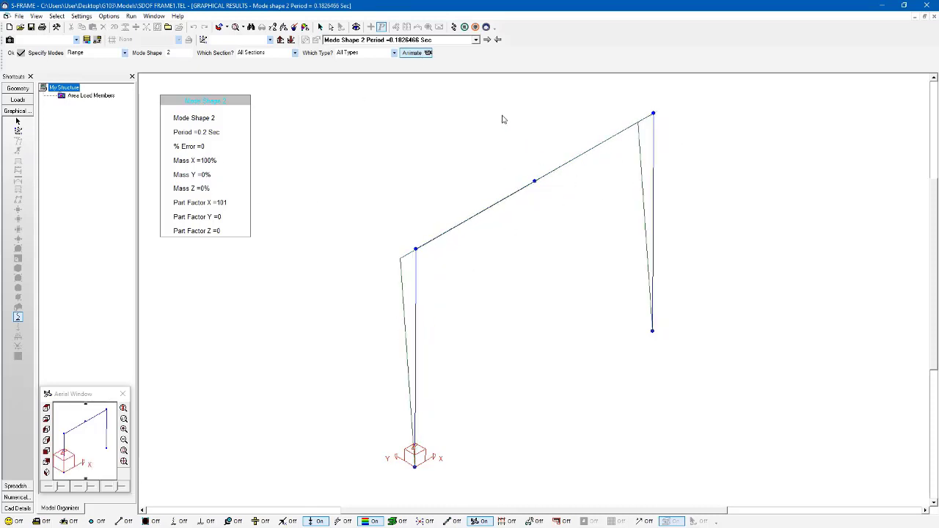
{"action": "left_click", "coordinate": [486, 39]}
{"action": "left_click", "coordinate": [421, 53]}
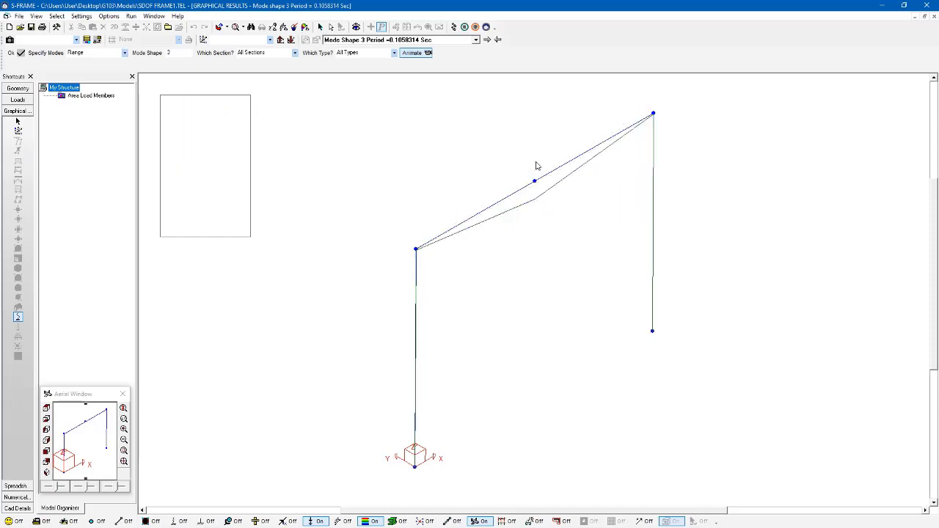
Assign material 1 - Steel(US and Canada) to all members of the frame.
{"action": "left_click", "coordinate": [456, 28]}
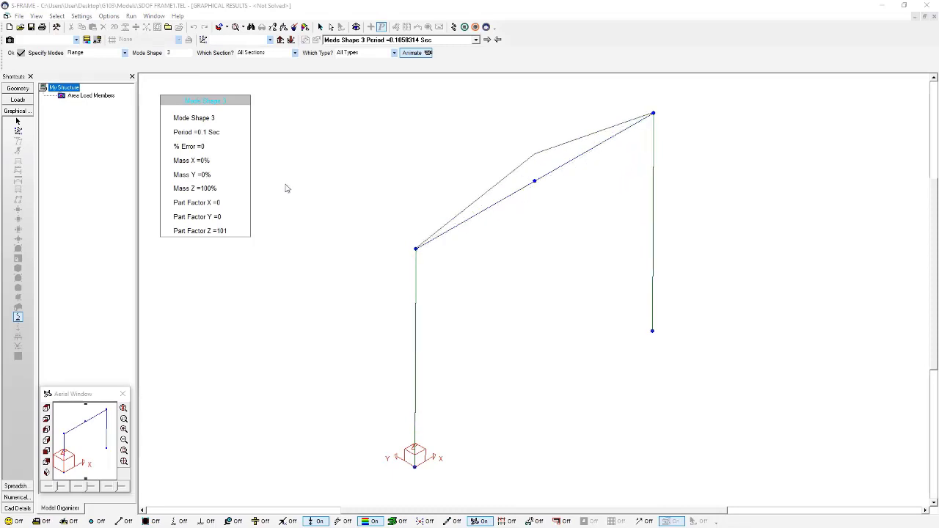
{"action": "left_click", "coordinate": [25, 90]}
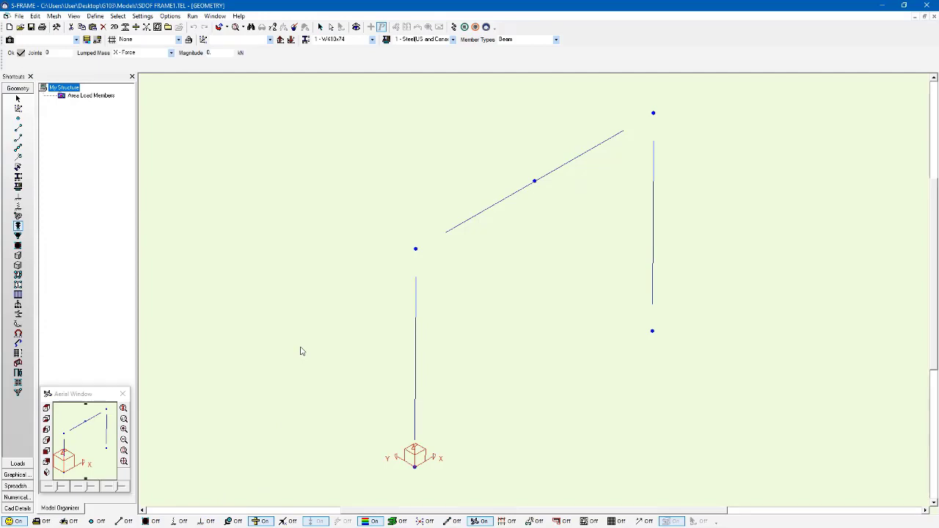
{"action": "left_click", "coordinate": [18, 187]}
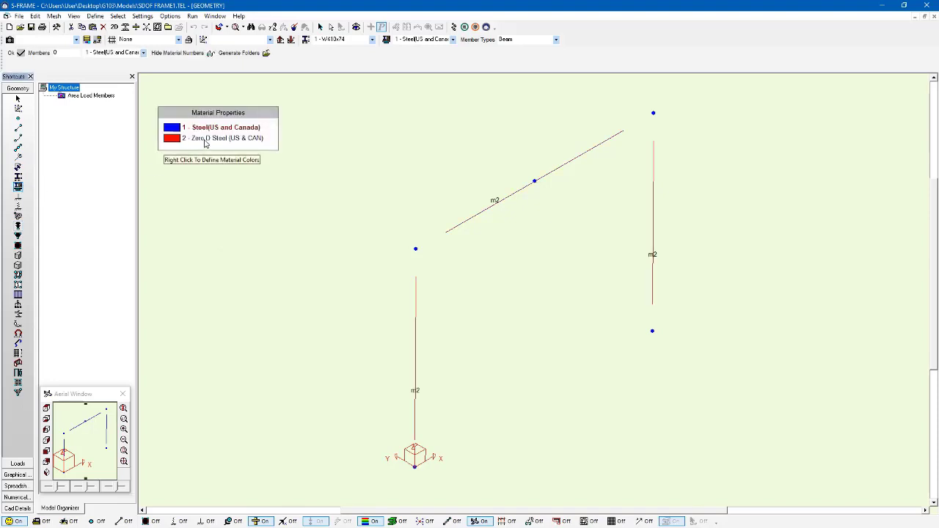
{"action": "left_click_drag", "start_coordinate": [816, 453], "coordinate": [357, 130]}
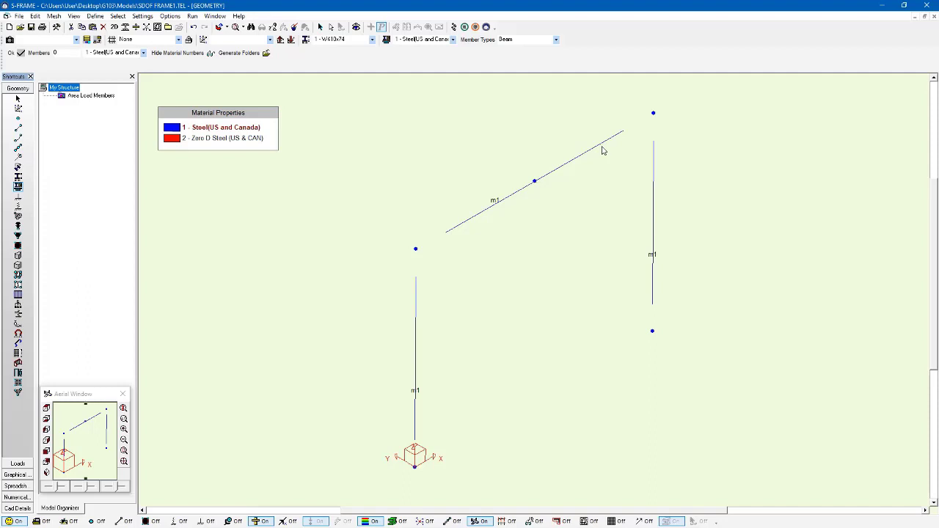
Rerun the Unstressed Vibration analysis for 3 eigenvalues with the reassigned steel and turn off the load display in the results.
{"action": "left_click", "coordinate": [454, 27]}
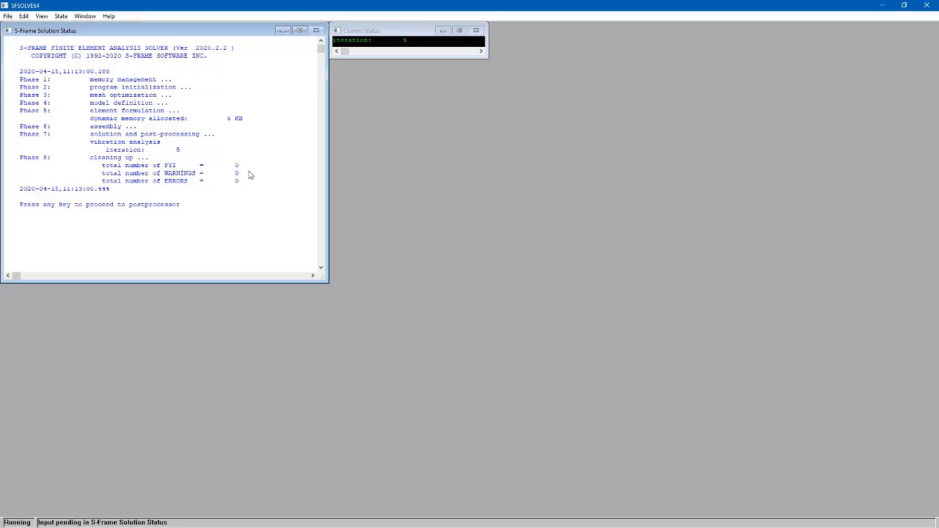
{"action": "key", "text": "Return"}
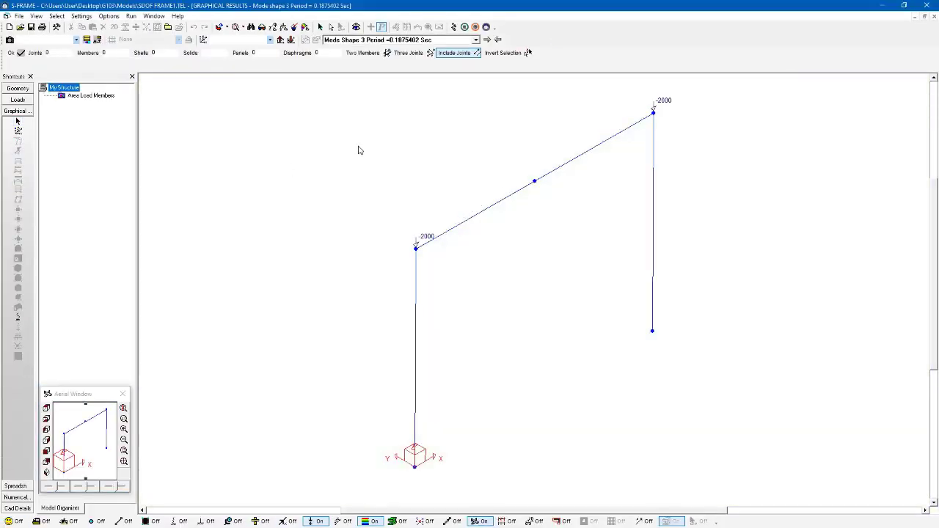
{"action": "left_click", "coordinate": [321, 522]}
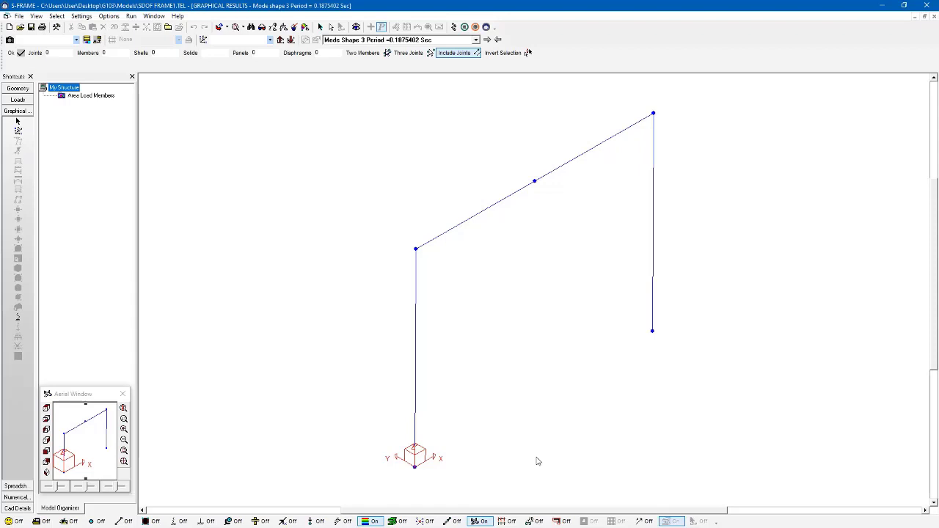
Display and animate Mode Shapes 1 and 2 from the analysis with material 1 steel members.
{"action": "left_click", "coordinate": [379, 40]}
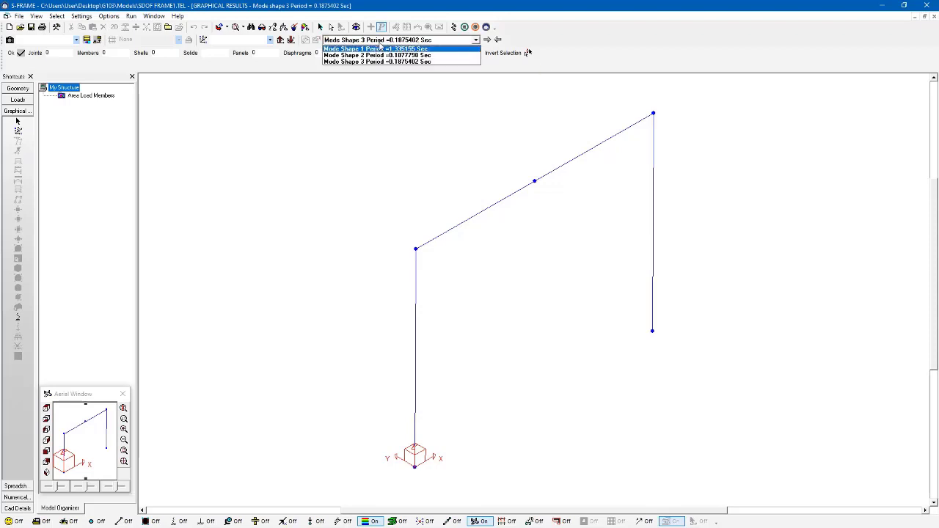
{"action": "left_click", "coordinate": [382, 50]}
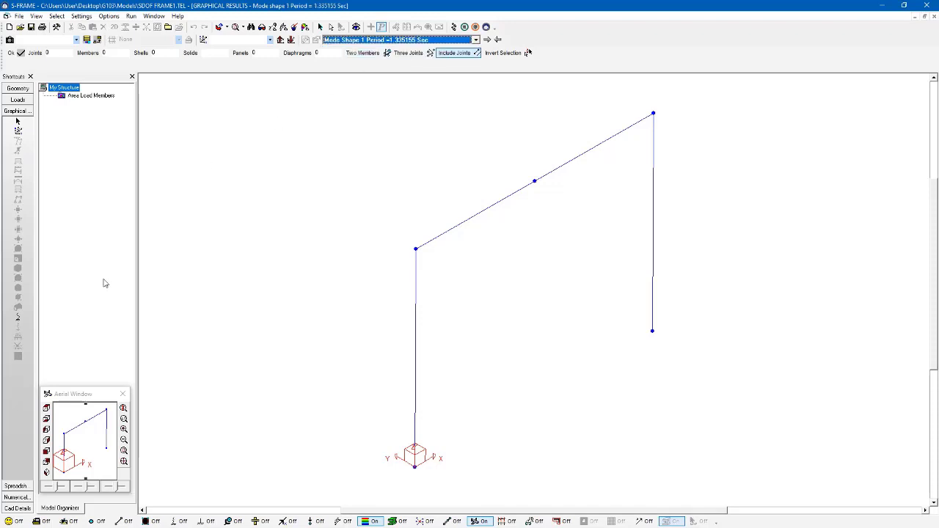
{"action": "left_click", "coordinate": [18, 317]}
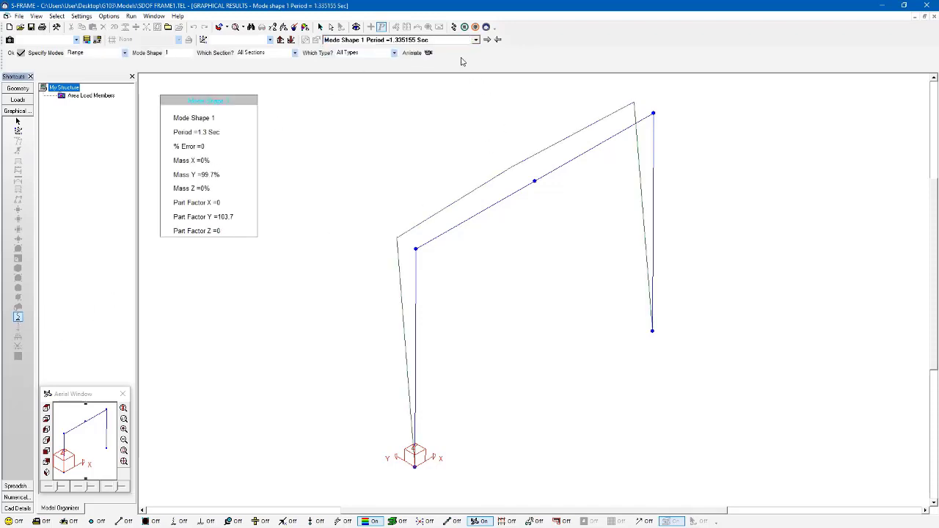
{"action": "left_click", "coordinate": [428, 53]}
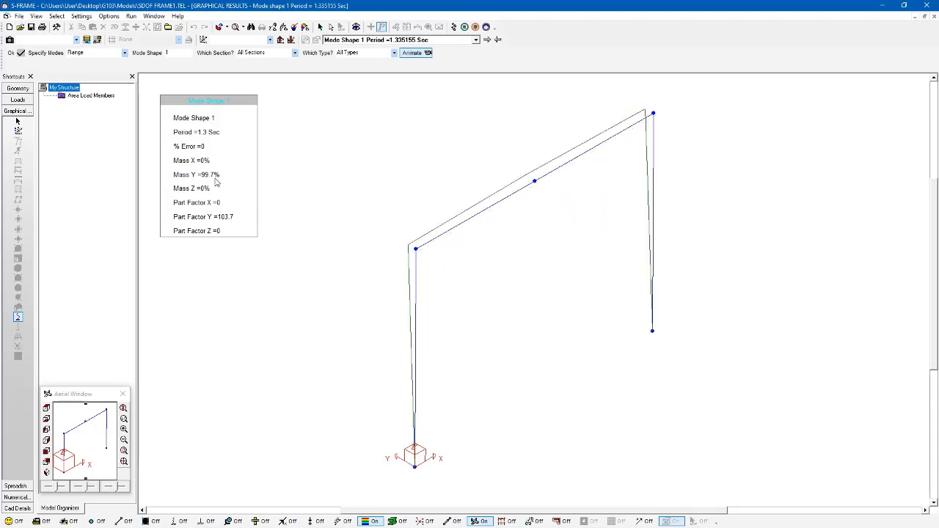
{"action": "left_click", "coordinate": [486, 39]}
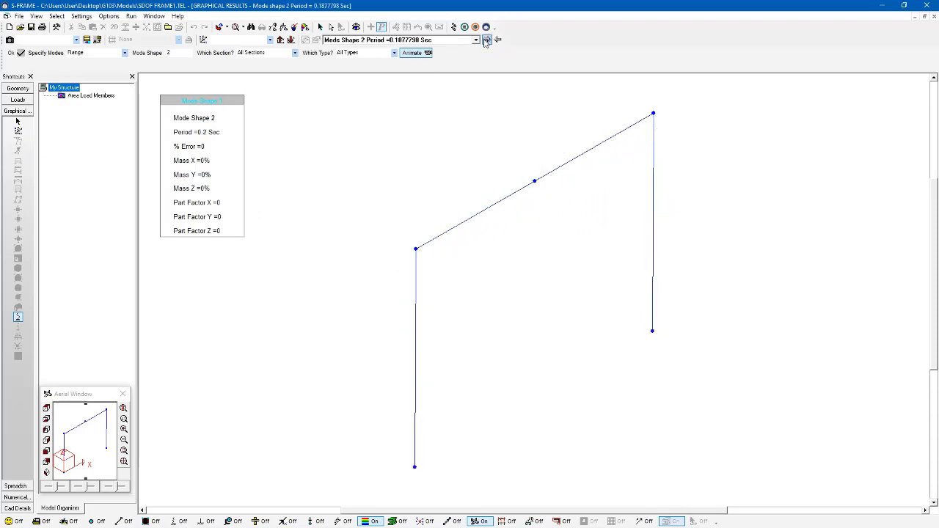
{"action": "left_click", "coordinate": [418, 53]}
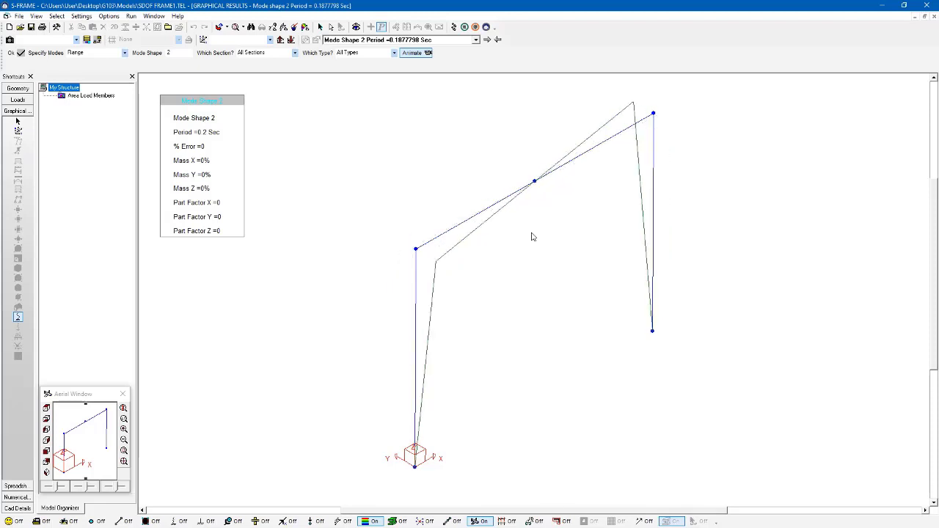
Run the Unstressed Vibration analysis of the steel frame with Jacobi Threshold eigenvalue extraction and 18 total eigenvalues.
{"action": "left_click", "coordinate": [29, 88]}
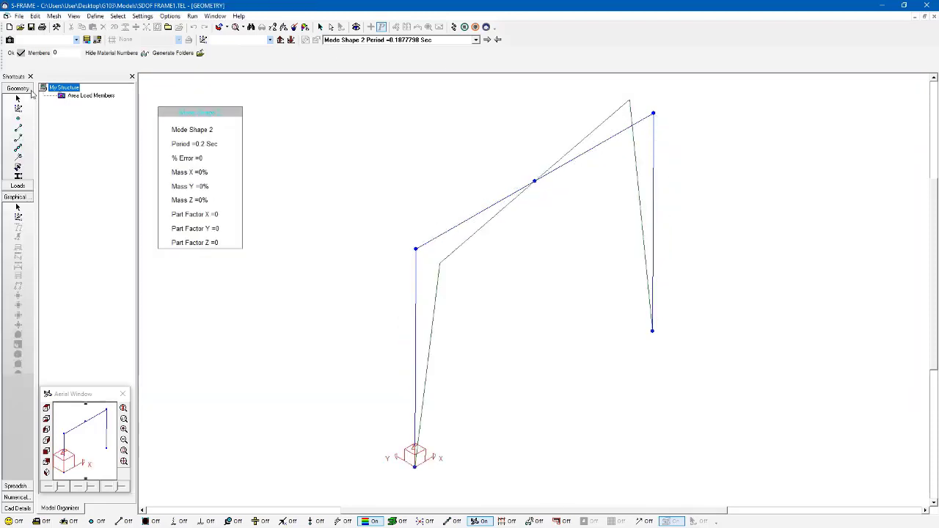
{"action": "left_click", "coordinate": [453, 27]}
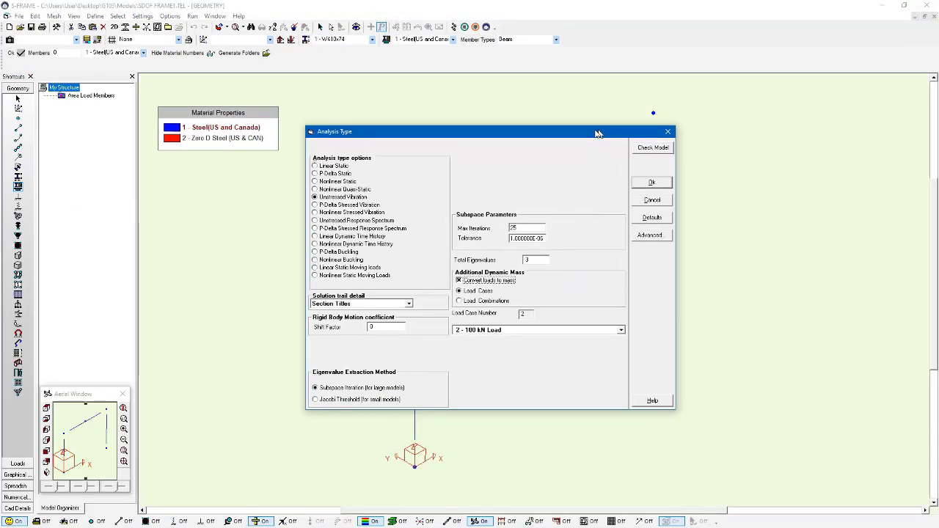
{"action": "left_click_drag", "start_coordinate": [600, 133], "coordinate": [591, 131]}
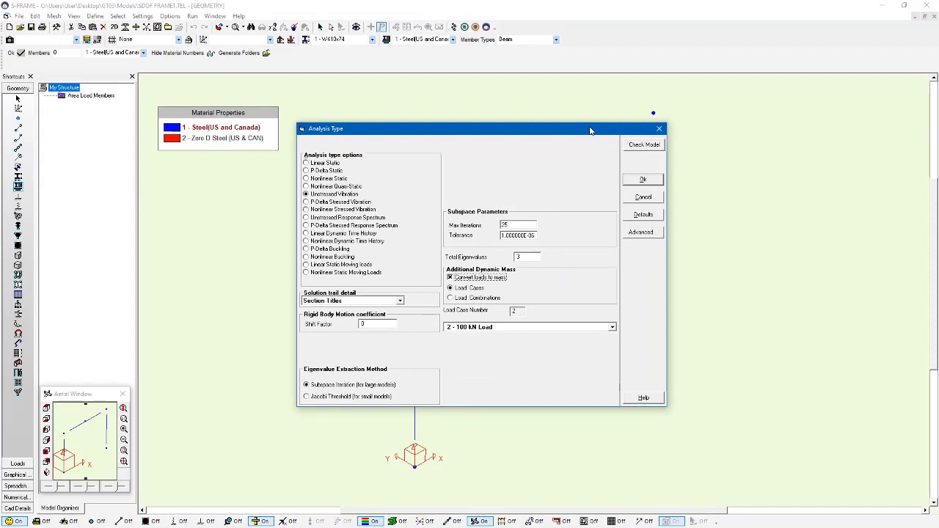
{"action": "left_click", "coordinate": [362, 397]}
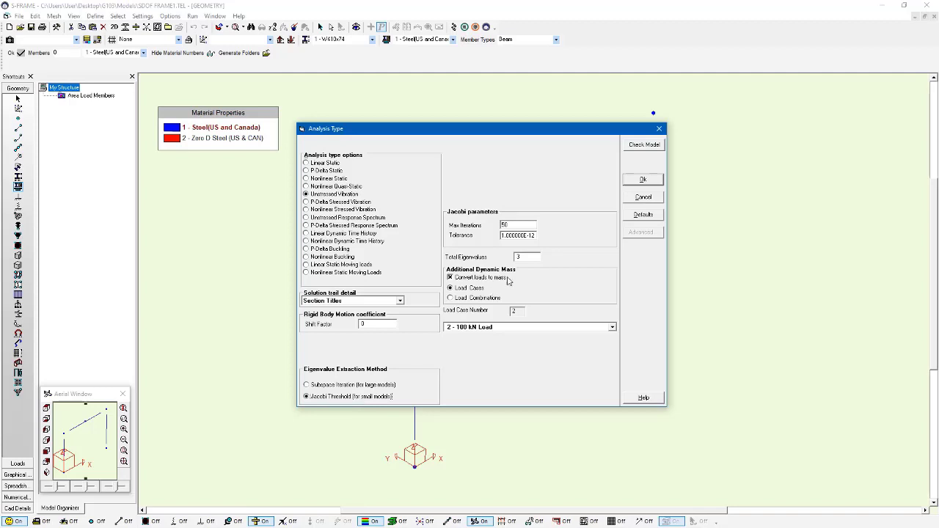
{"action": "double_click", "coordinate": [527, 256]}
{"action": "type", "text": "18"}
{"action": "left_click", "coordinate": [641, 179]}
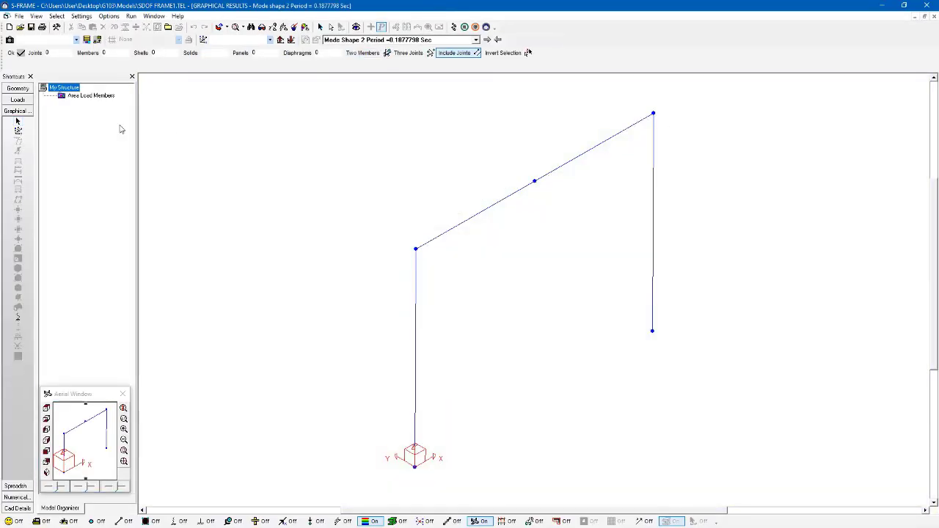
Check the list of mode shapes, open the vibration results in S-VIEW and animate mode shapes 1, 2 and 3 of the frame.
{"action": "left_click", "coordinate": [365, 41]}
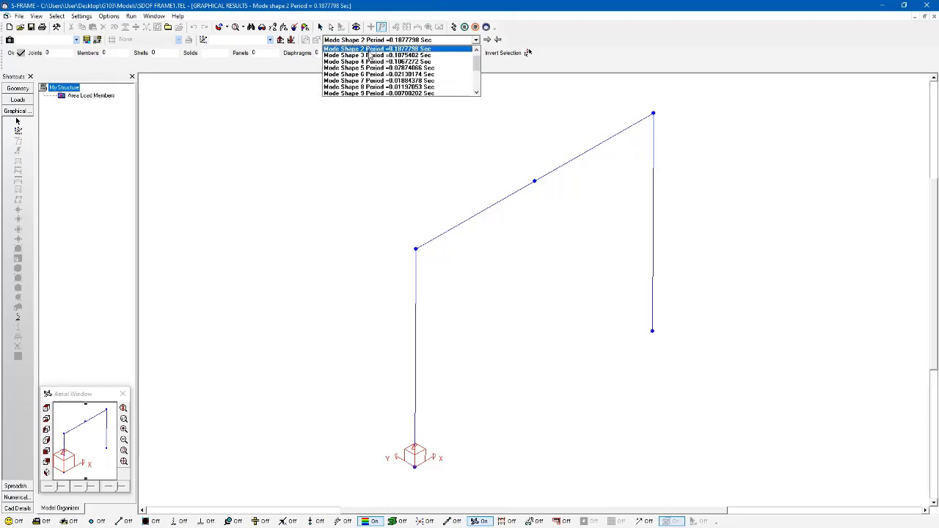
{"action": "left_click", "coordinate": [358, 40]}
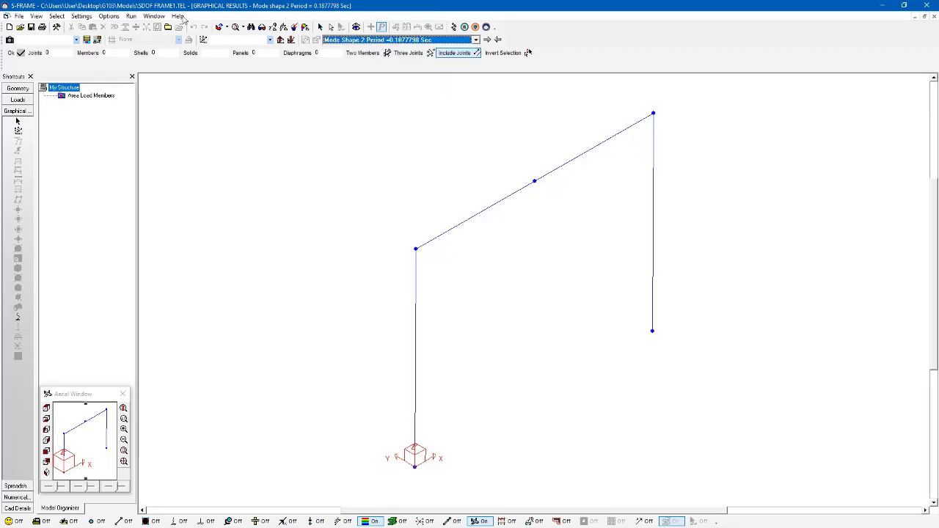
{"action": "left_click", "coordinate": [131, 17]}
{"action": "left_click", "coordinate": [157, 52]}
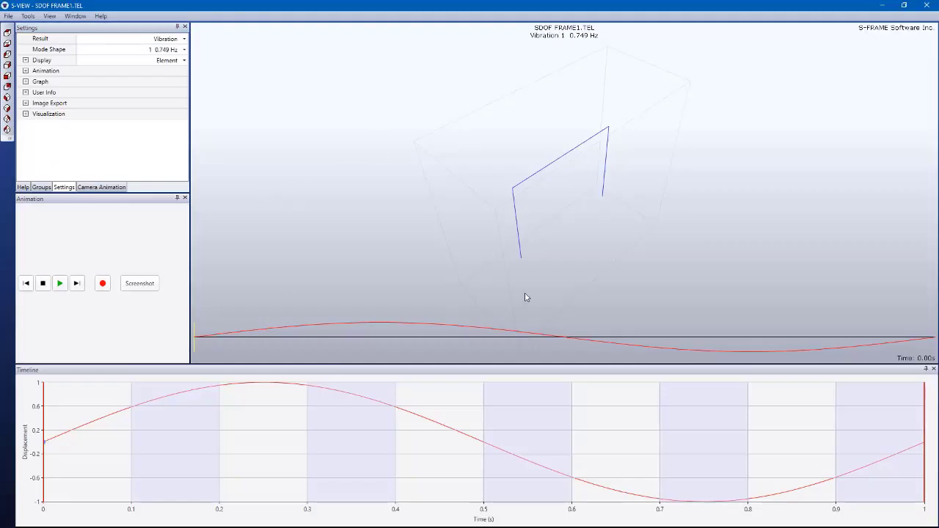
{"action": "middle_click_drag", "start_coordinate": [526, 295], "coordinate": [505, 266]}
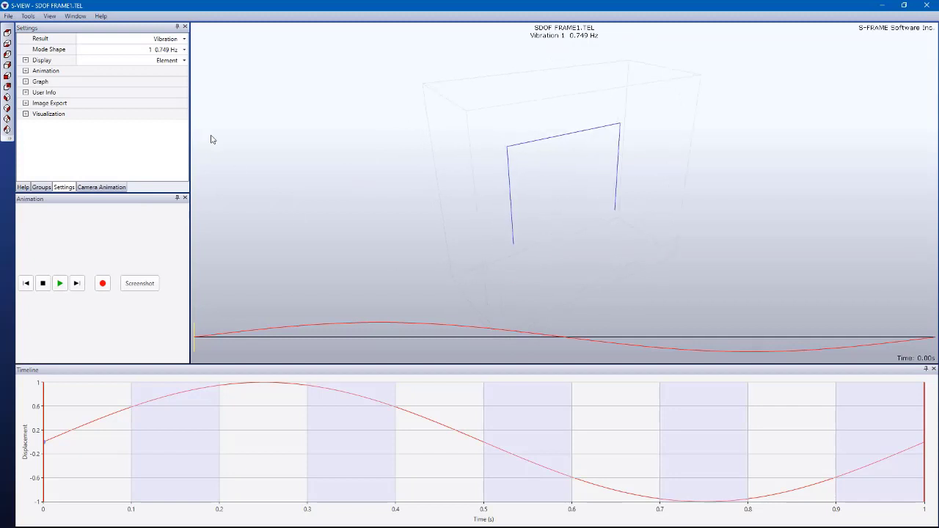
{"action": "left_click", "coordinate": [153, 51]}
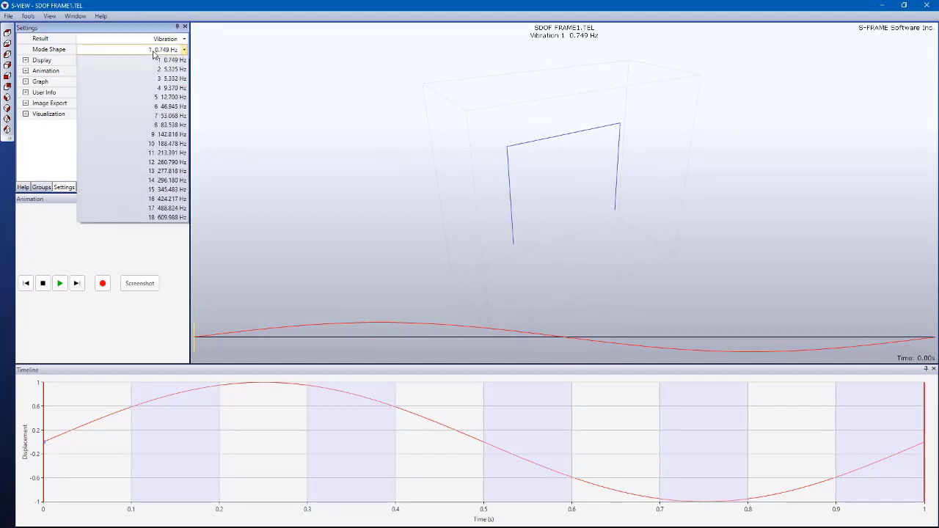
{"action": "left_click", "coordinate": [153, 50]}
{"action": "left_click", "coordinate": [59, 284]}
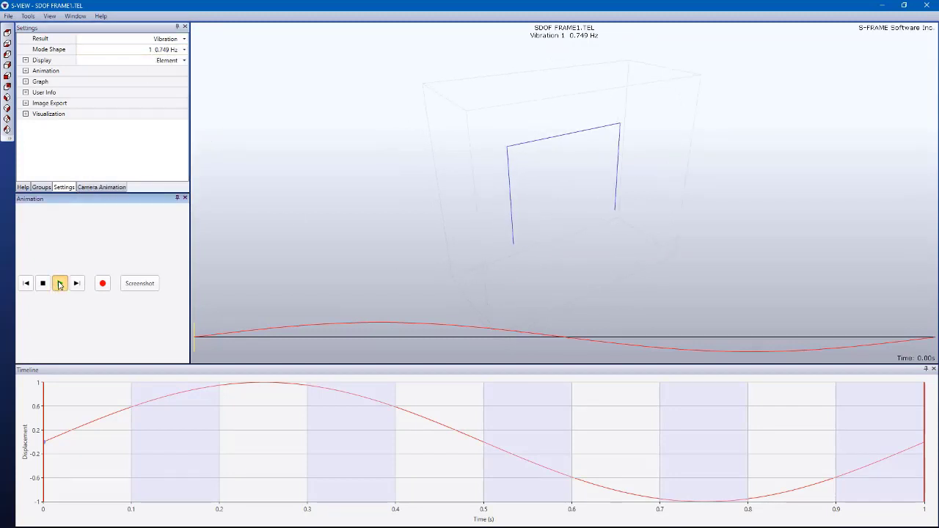
{"action": "left_click", "coordinate": [179, 51]}
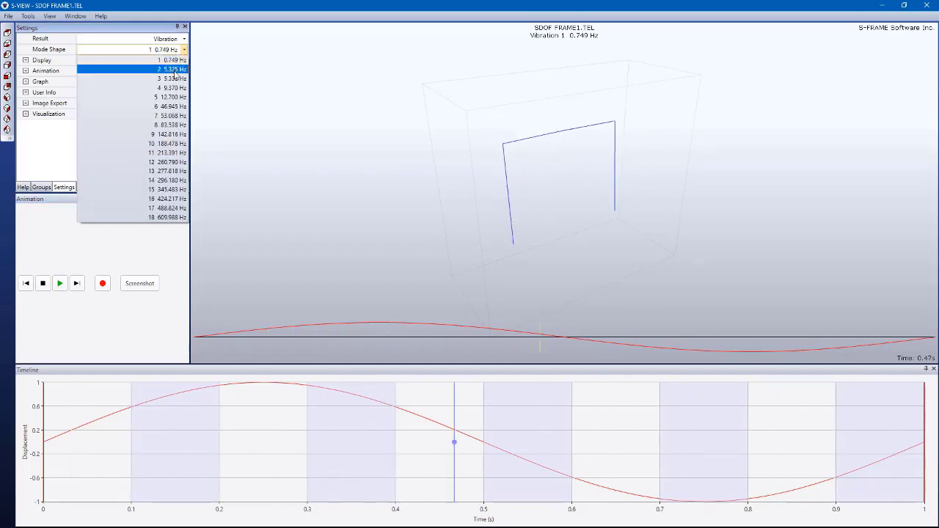
{"action": "left_click", "coordinate": [175, 67]}
{"action": "left_click", "coordinate": [179, 49]}
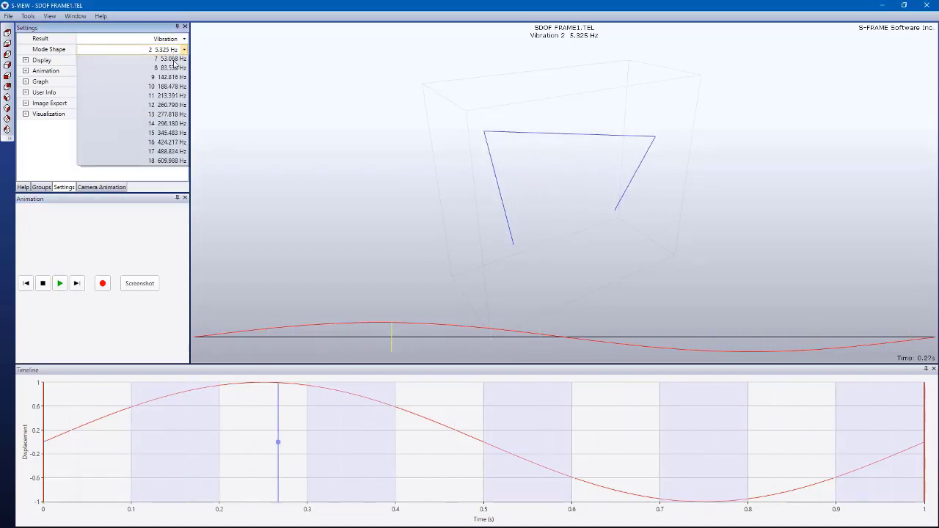
{"action": "left_click", "coordinate": [174, 80]}
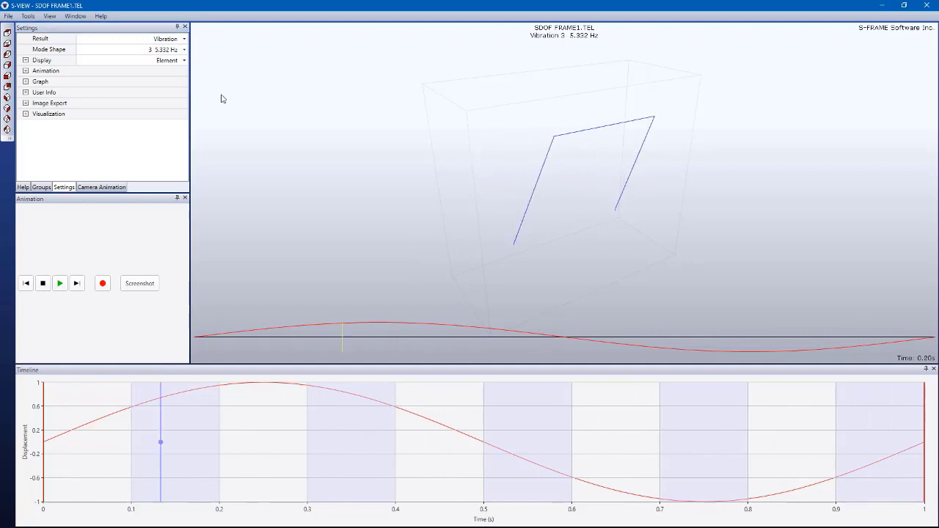
Display the frame as Object, animate mode shapes 4, 5 and 6, and close S-VIEW.
{"action": "left_click", "coordinate": [180, 60]}
{"action": "left_click", "coordinate": [174, 81]}
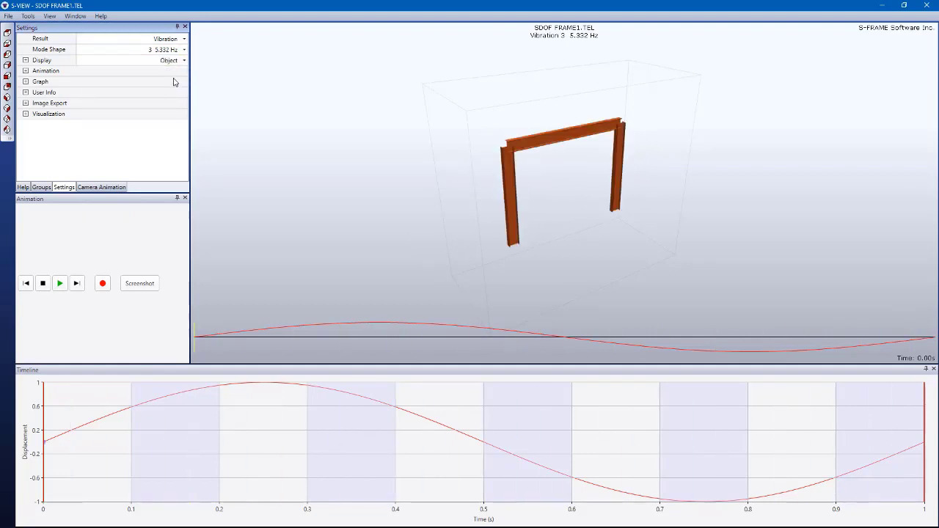
{"action": "left_click", "coordinate": [175, 50]}
{"action": "left_click", "coordinate": [172, 88]}
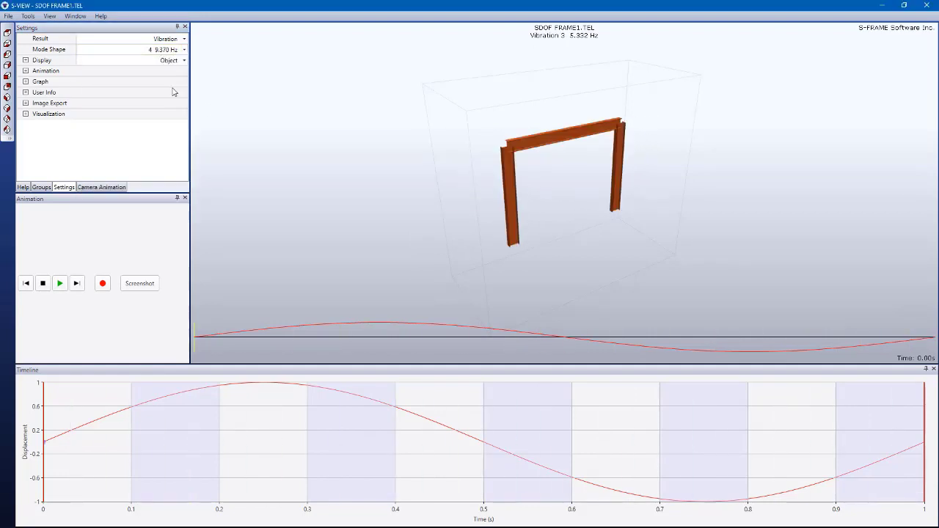
{"action": "left_click", "coordinate": [56, 288]}
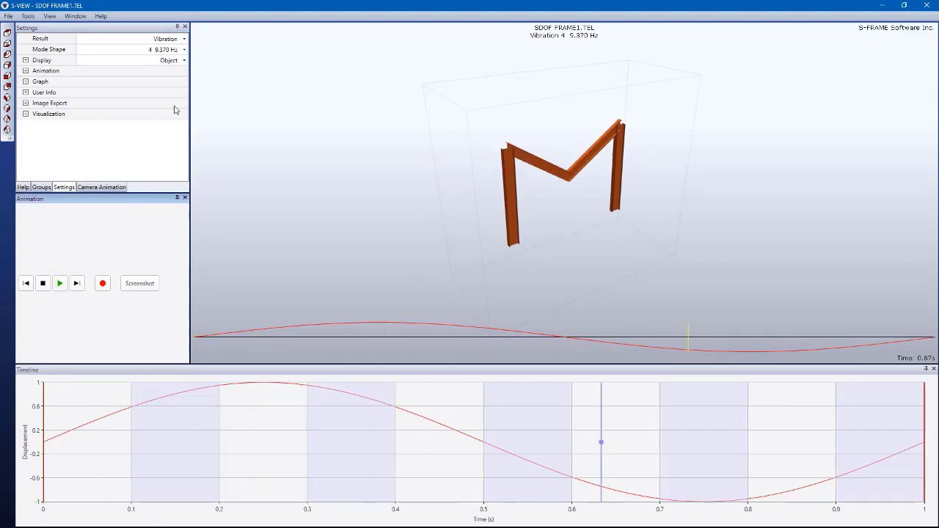
{"action": "left_click", "coordinate": [176, 49]}
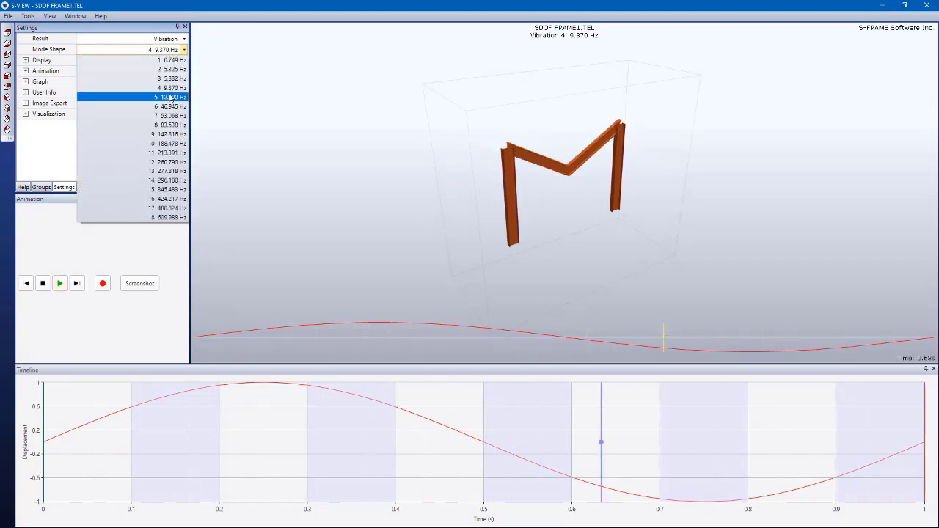
{"action": "left_click", "coordinate": [170, 95]}
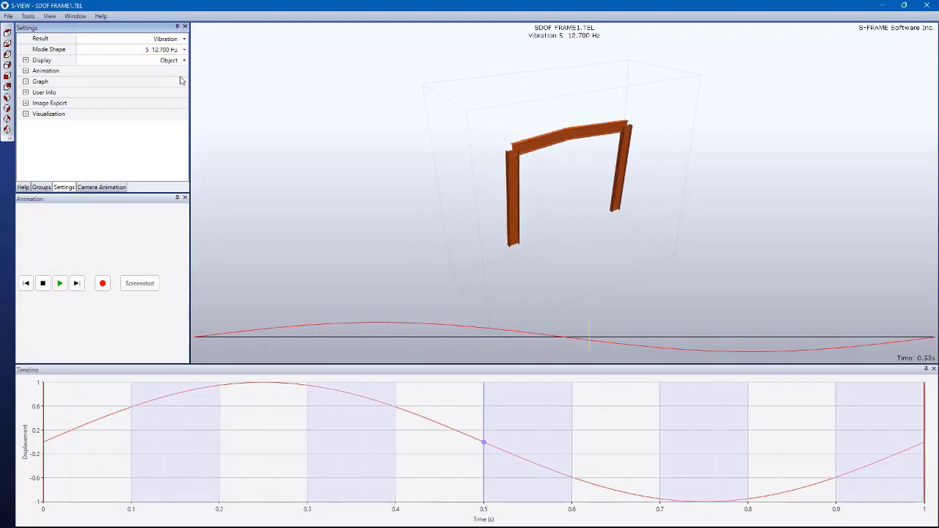
{"action": "left_click", "coordinate": [184, 49]}
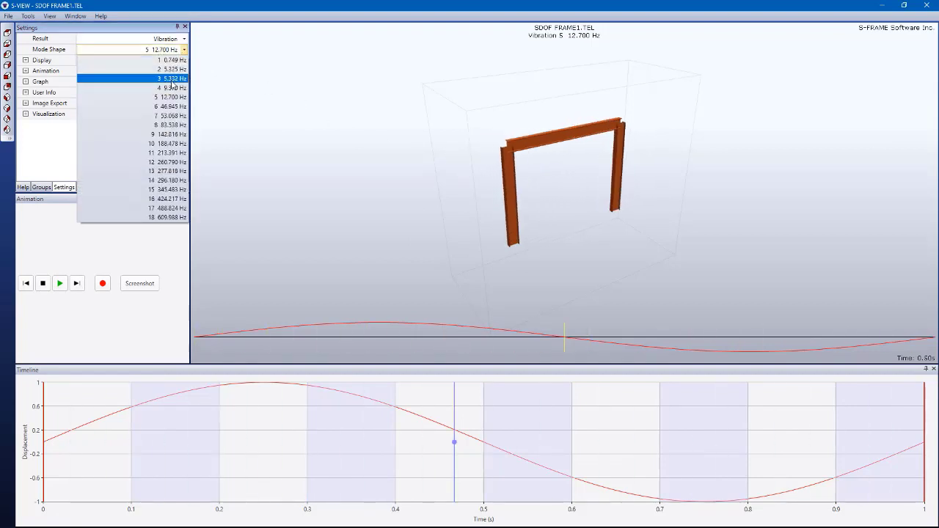
{"action": "left_click", "coordinate": [176, 108]}
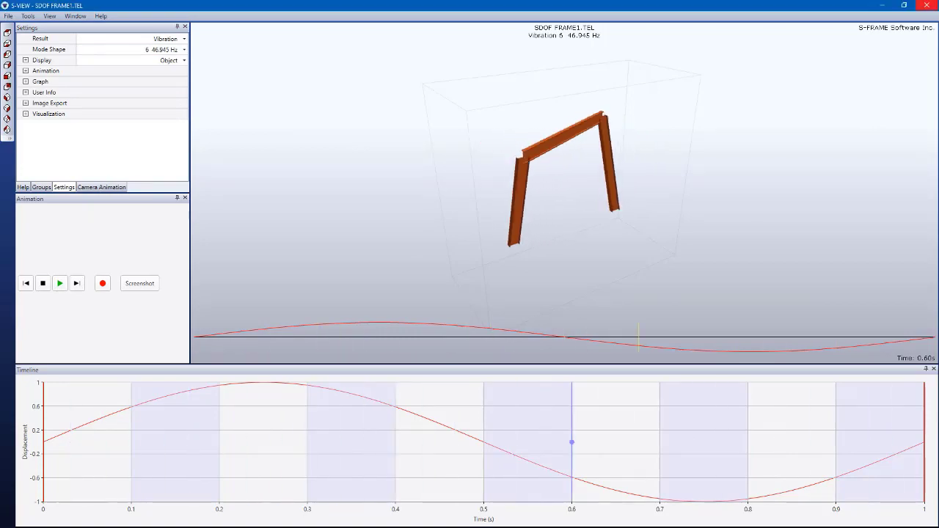
{"action": "left_click", "coordinate": [926, 5]}
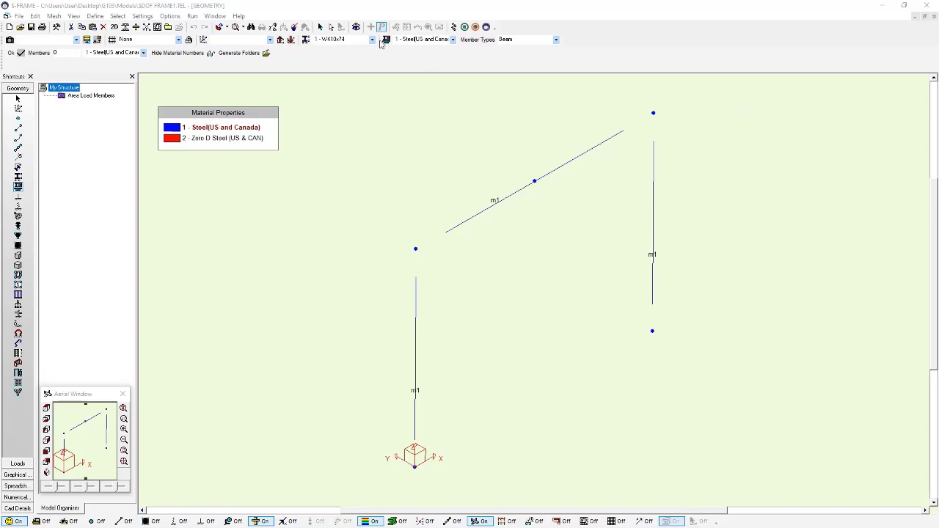
Set the solver preferences to use lumped mass rather than the consistent mass matrix.
{"action": "left_click", "coordinate": [144, 16]}
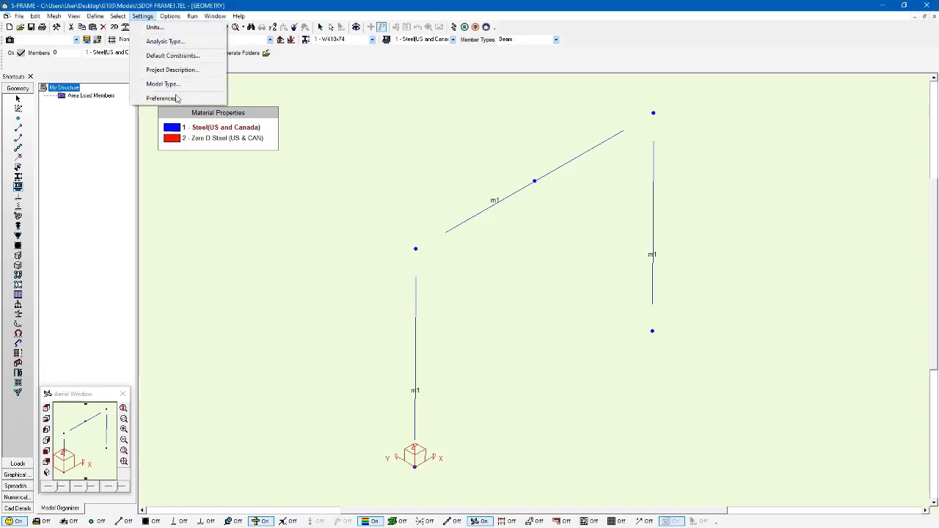
{"action": "left_click", "coordinate": [165, 98]}
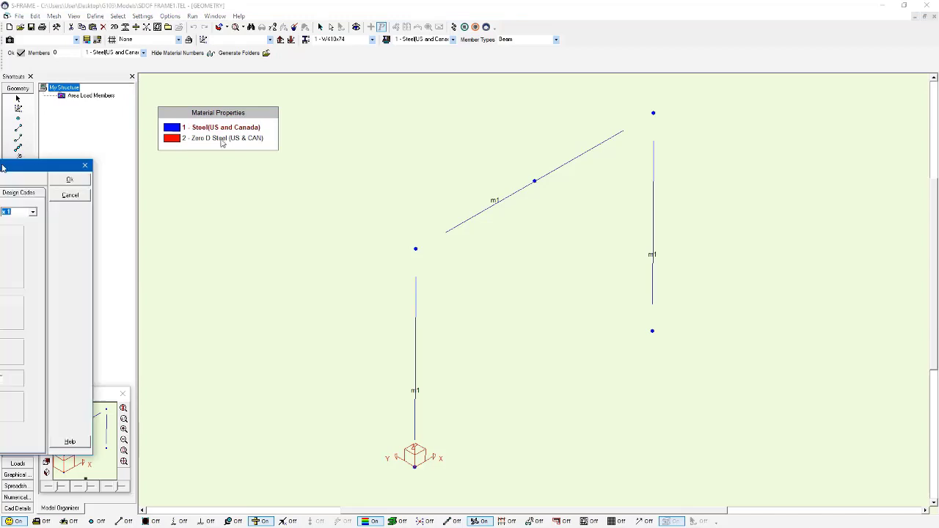
{"action": "left_click_drag", "start_coordinate": [555, 140], "coordinate": [532, 138]}
{"action": "left_click", "coordinate": [455, 164]}
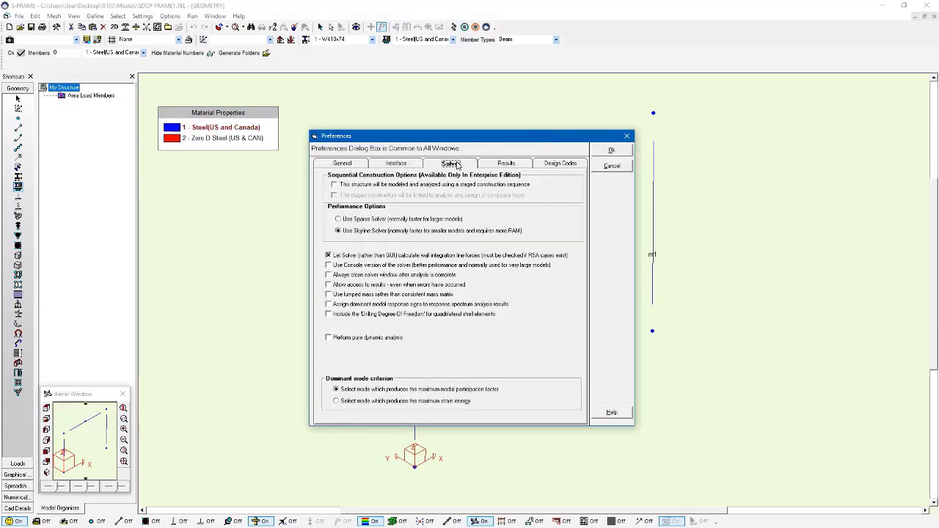
{"action": "left_click", "coordinate": [346, 296]}
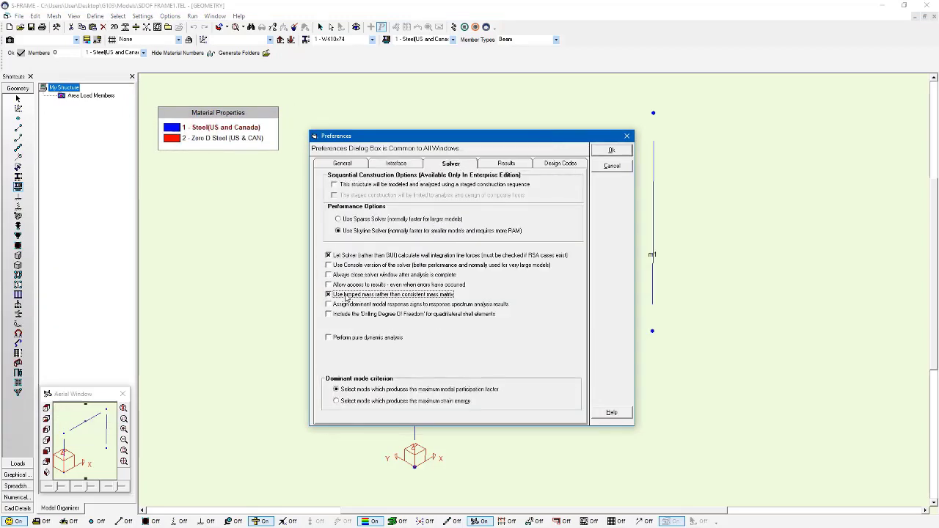
{"action": "left_click", "coordinate": [620, 151]}
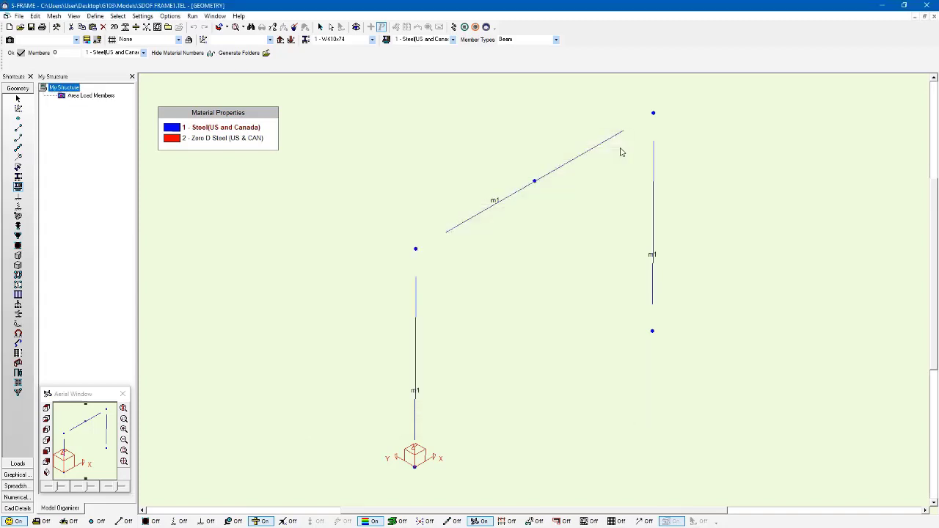
Rerun the Unstressed Vibration analysis with the lumped mass matrix and 9 total eigenvalues.
{"action": "left_click", "coordinate": [454, 26]}
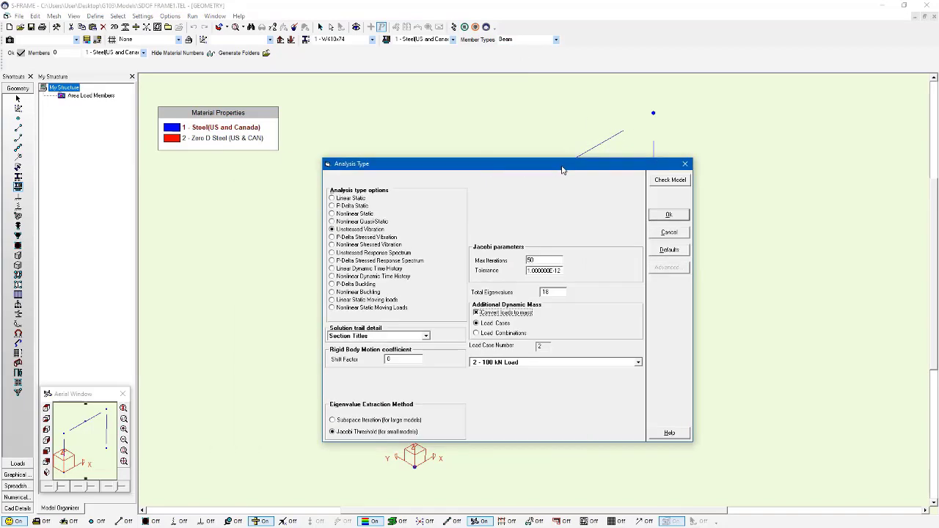
{"action": "left_click_drag", "start_coordinate": [562, 167], "coordinate": [564, 154]}
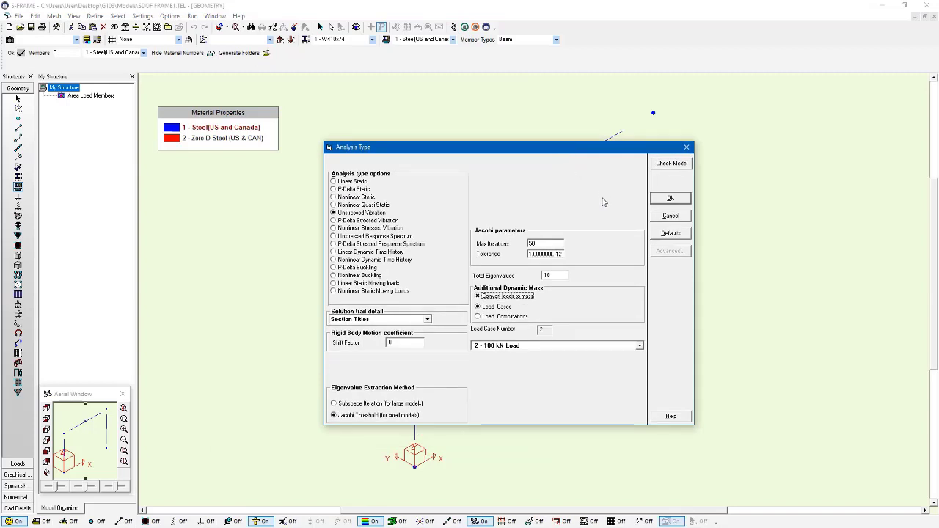
{"action": "double_click", "coordinate": [564, 275]}
{"action": "type", "text": "9"}
{"action": "left_click", "coordinate": [678, 198]}
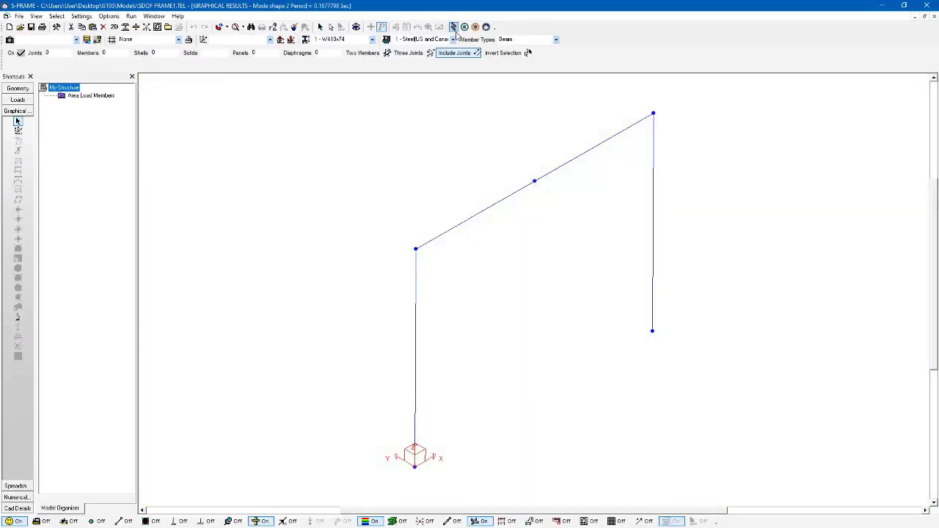
Display and animate Mode Shapes 1, 2 and 3 from the lumped mass matrix analysis.
{"action": "left_click", "coordinate": [387, 40]}
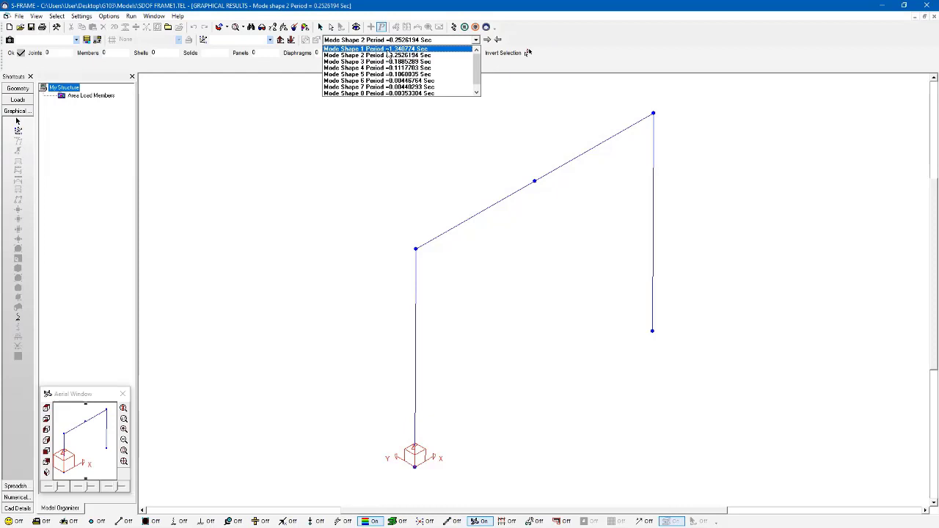
{"action": "left_click", "coordinate": [387, 49]}
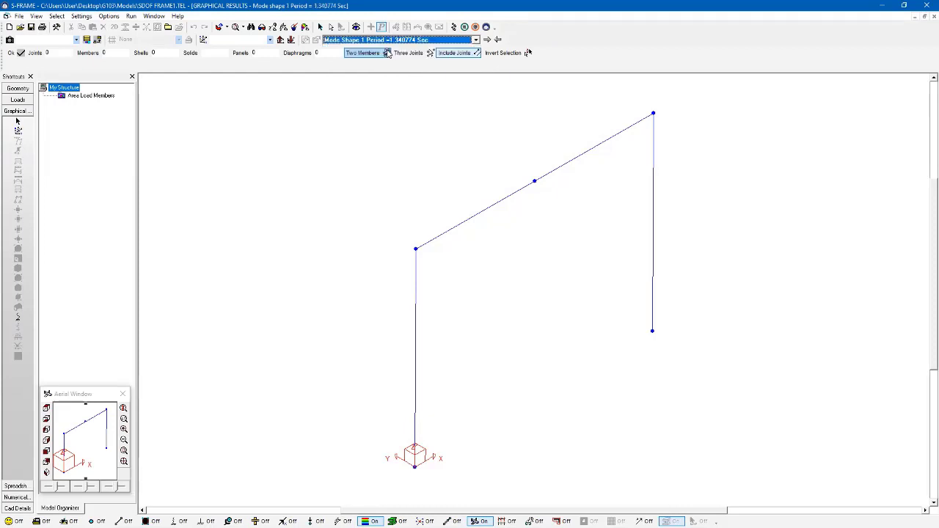
{"action": "left_click", "coordinate": [18, 317]}
{"action": "left_click", "coordinate": [414, 53]}
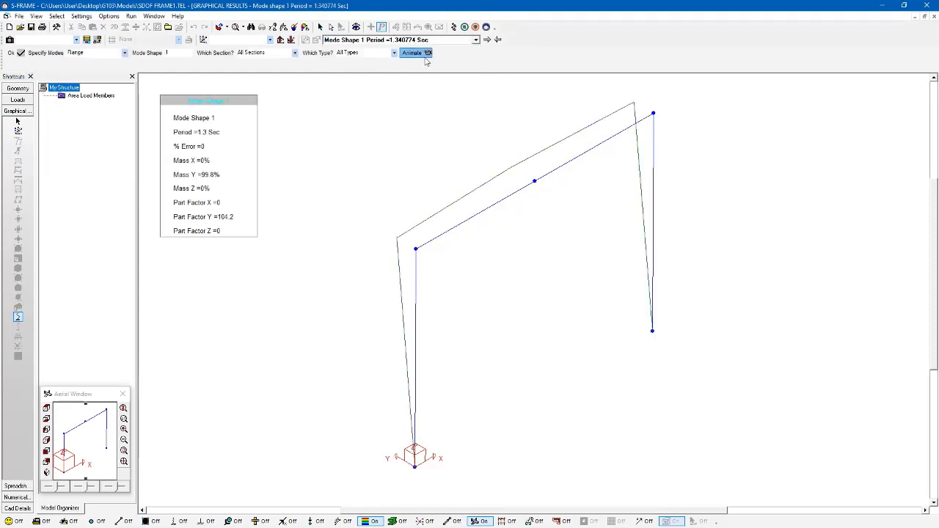
{"action": "left_click", "coordinate": [486, 40]}
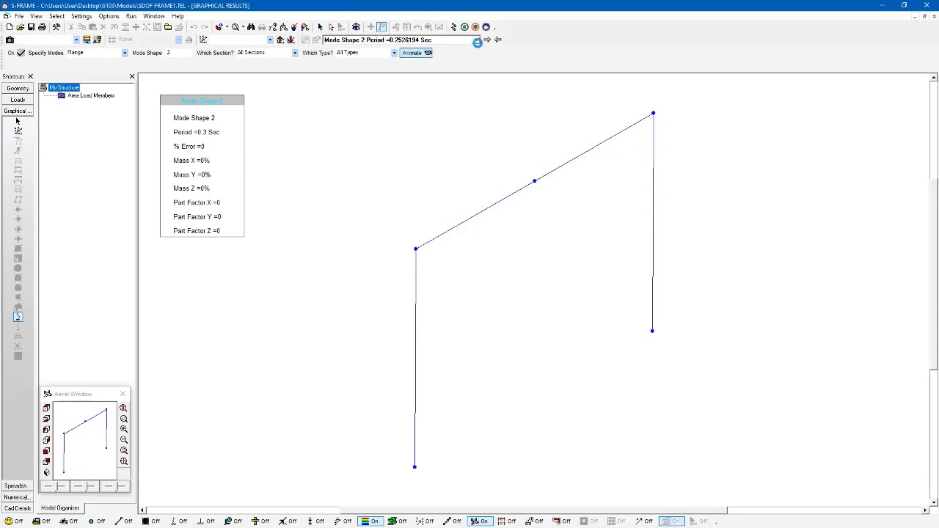
{"action": "left_click", "coordinate": [487, 41]}
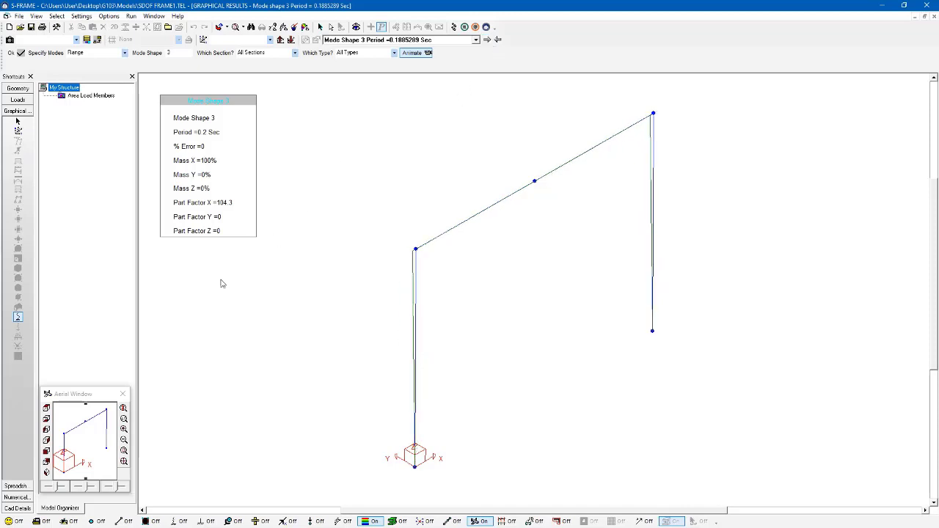
Examine the X, Y and Z mass percentages of the modes in the numerical natural frequencies table.
{"action": "left_click", "coordinate": [16, 498]}
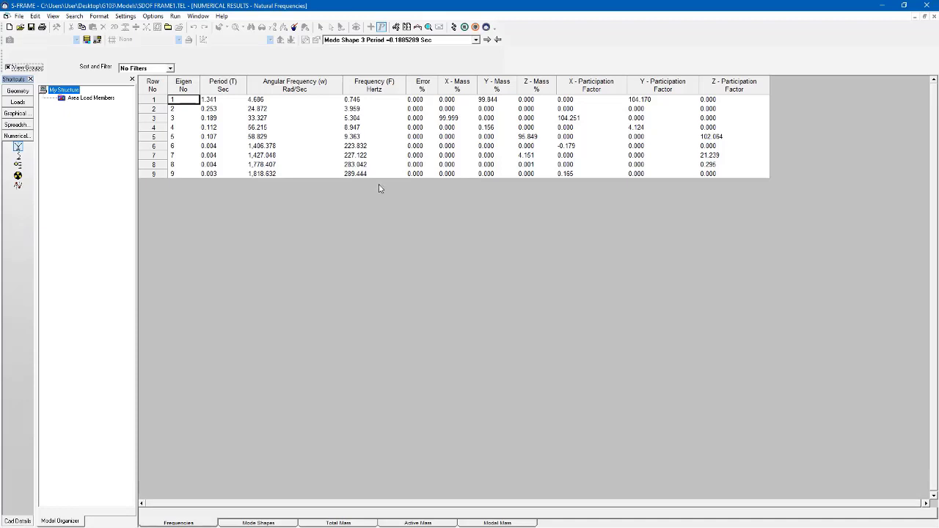
{"action": "left_click_drag", "start_coordinate": [452, 99], "coordinate": [456, 165]}
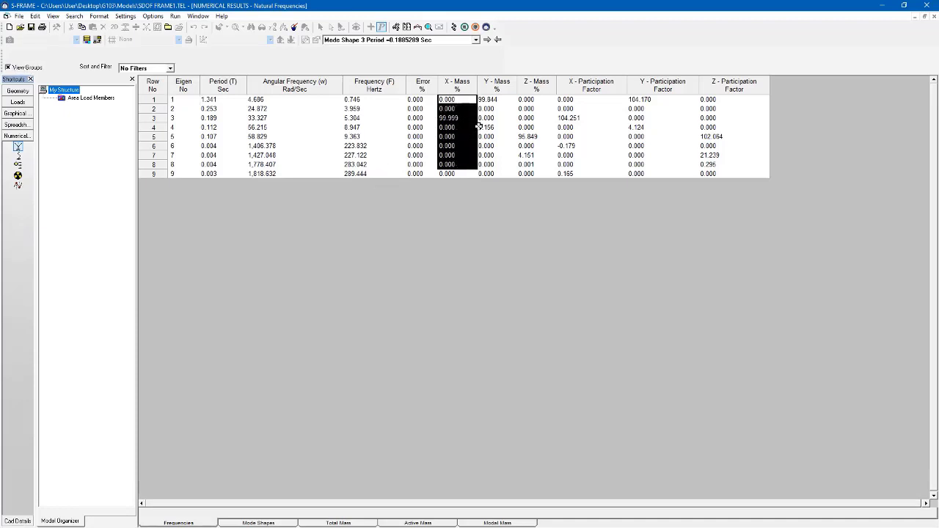
{"action": "left_click_drag", "start_coordinate": [499, 99], "coordinate": [506, 164]}
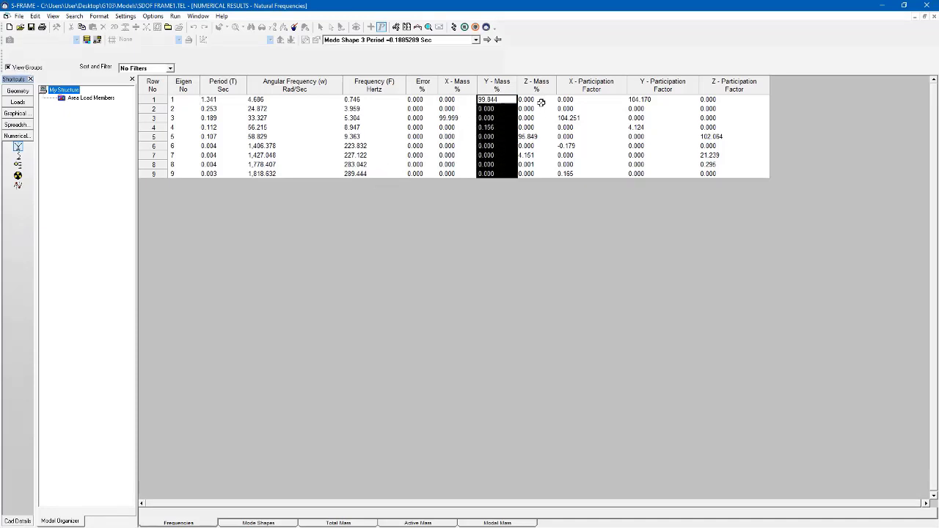
{"action": "left_click_drag", "start_coordinate": [539, 101], "coordinate": [537, 164]}
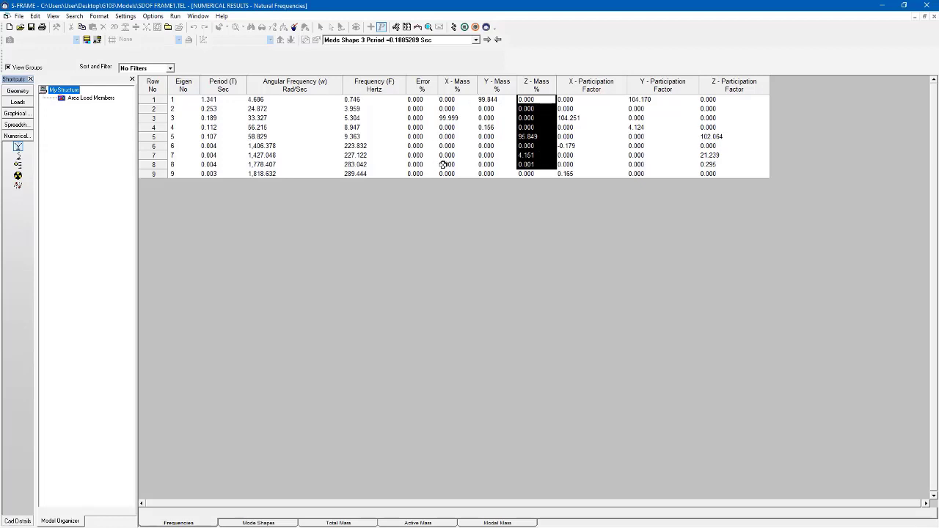